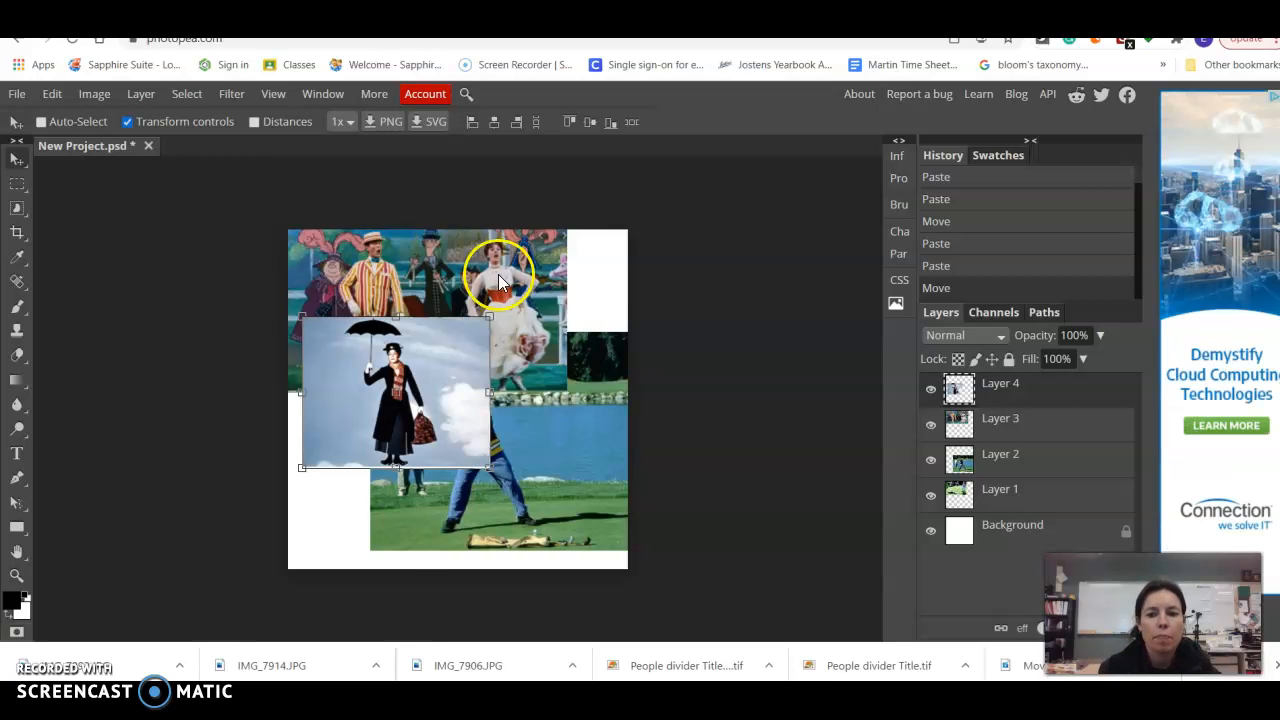
Toggle Layer 4's visibility, move the layer below Layer 3, and return it to the top of the stack.
left_click(931, 389)
left_click(931, 389)
left_click(1019, 396)
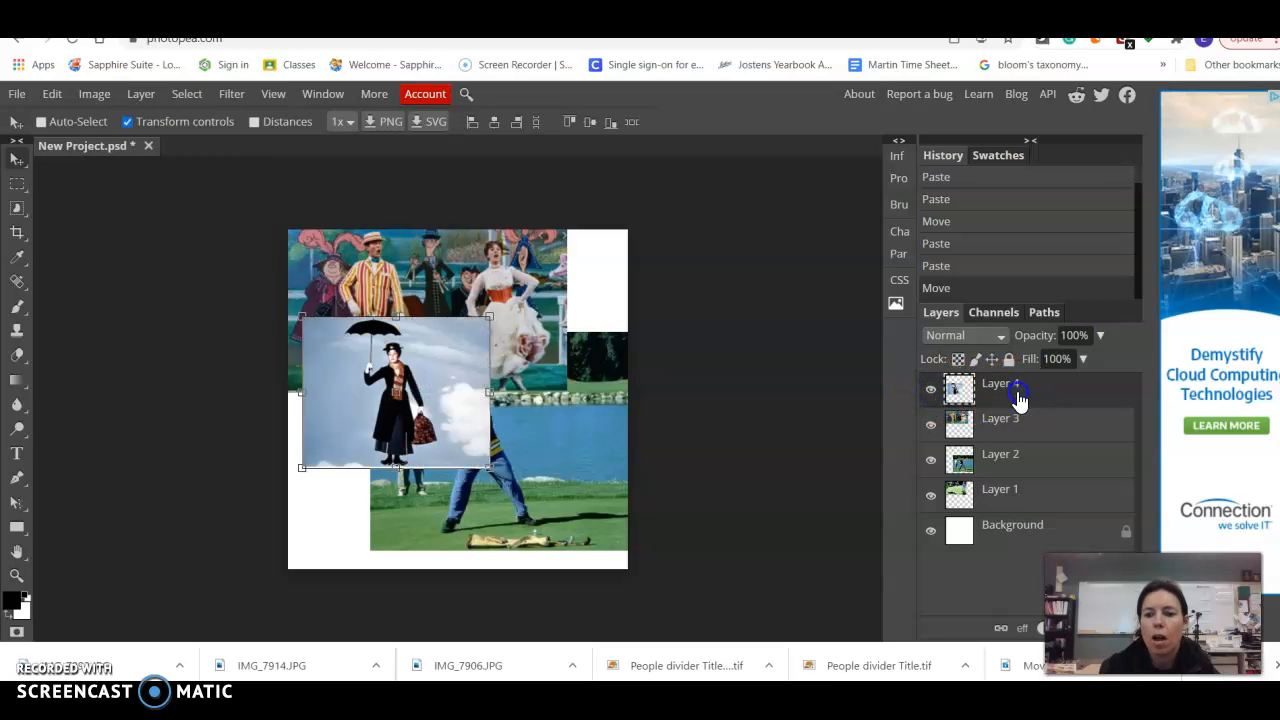
left_click_drag(1019, 396, 1019, 454)
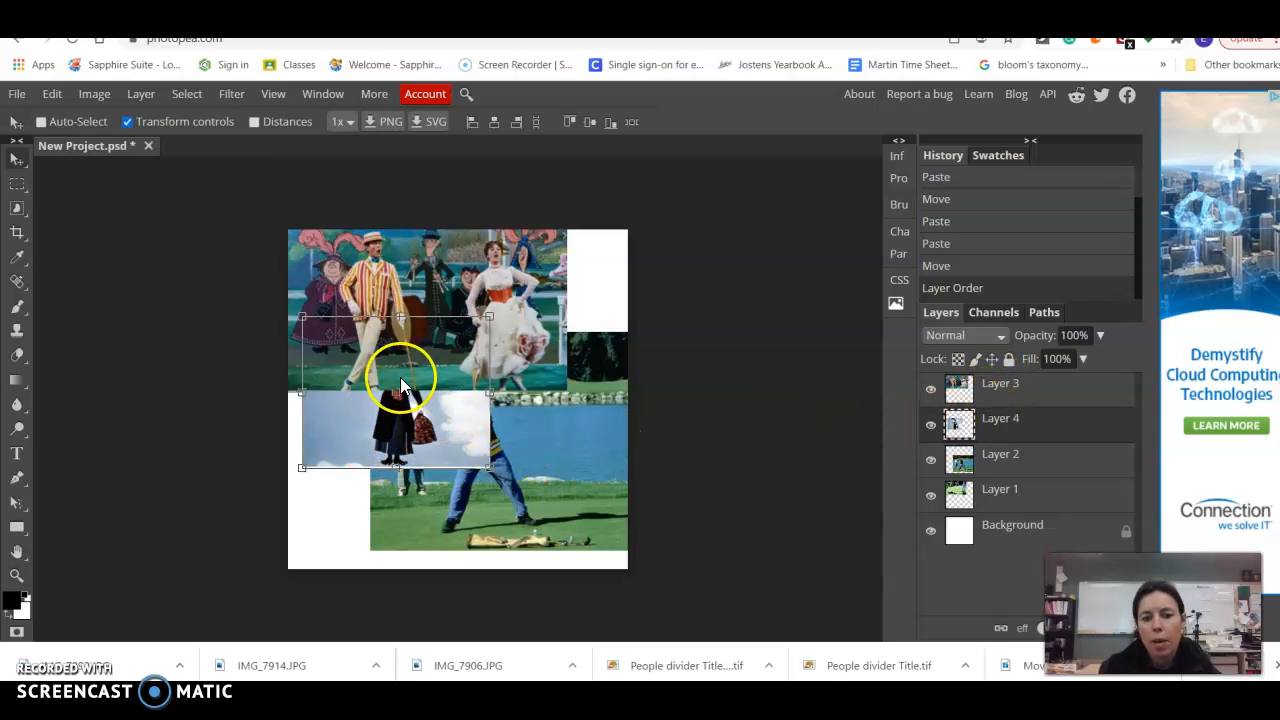
left_click_drag(1024, 428, 1032, 398)
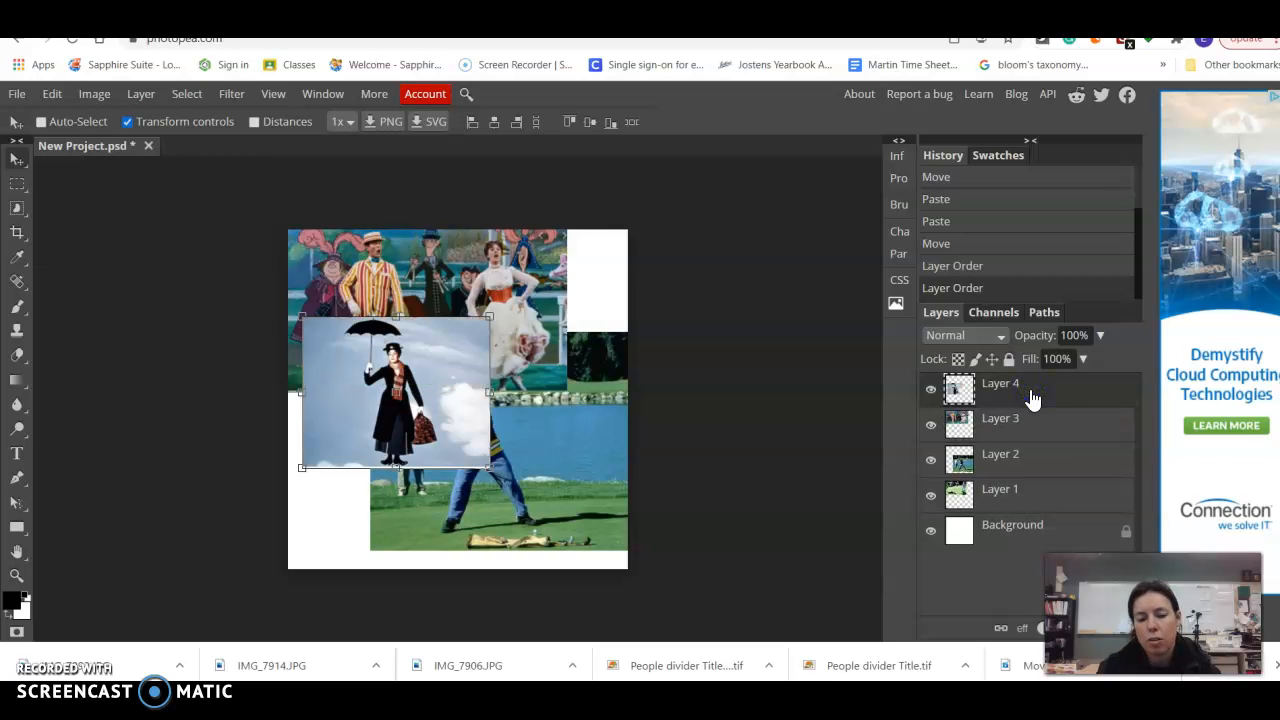
Hide Layers 4, 3 and 1, and move Layer 2 directly above the Background layer.
left_click(933, 394)
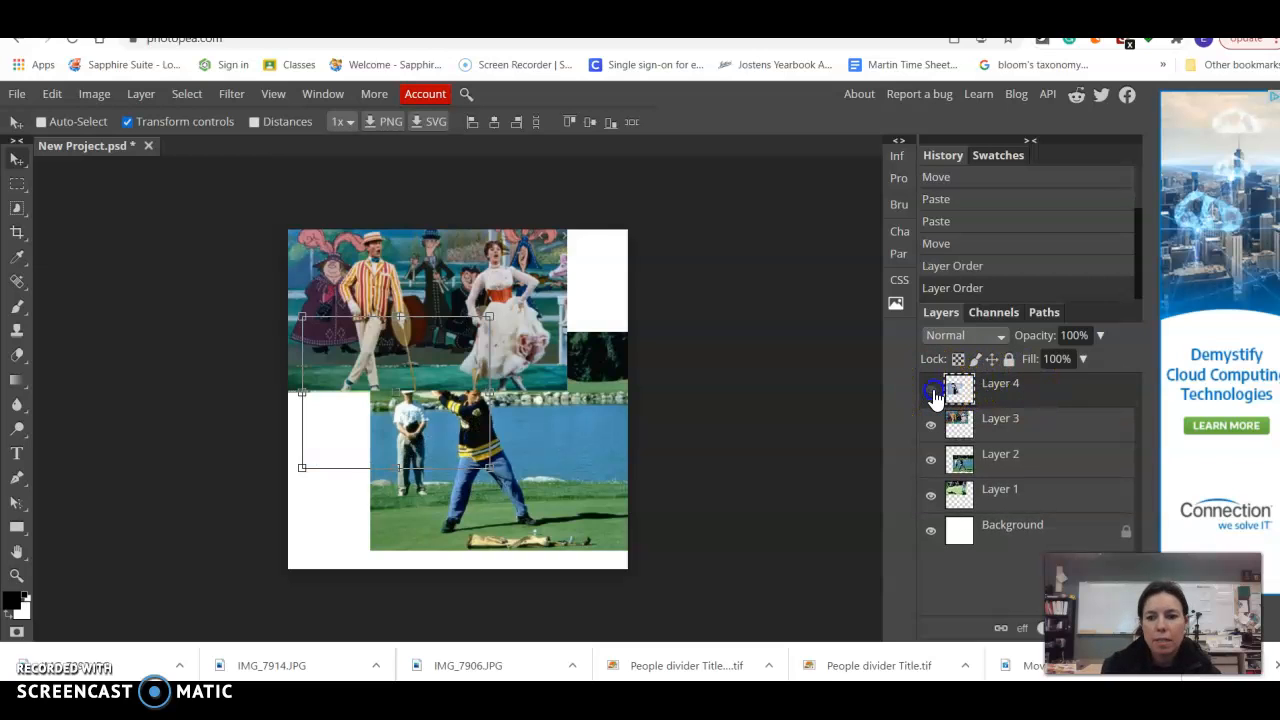
left_click(934, 428)
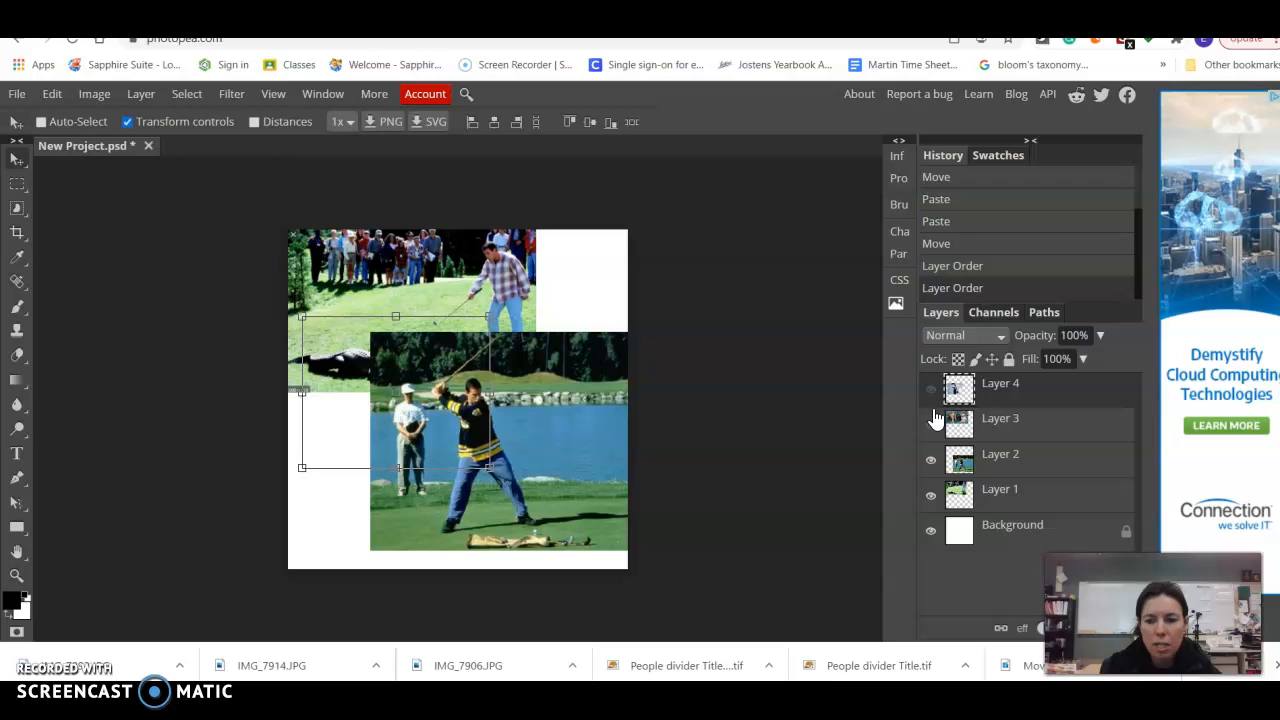
left_click(931, 498)
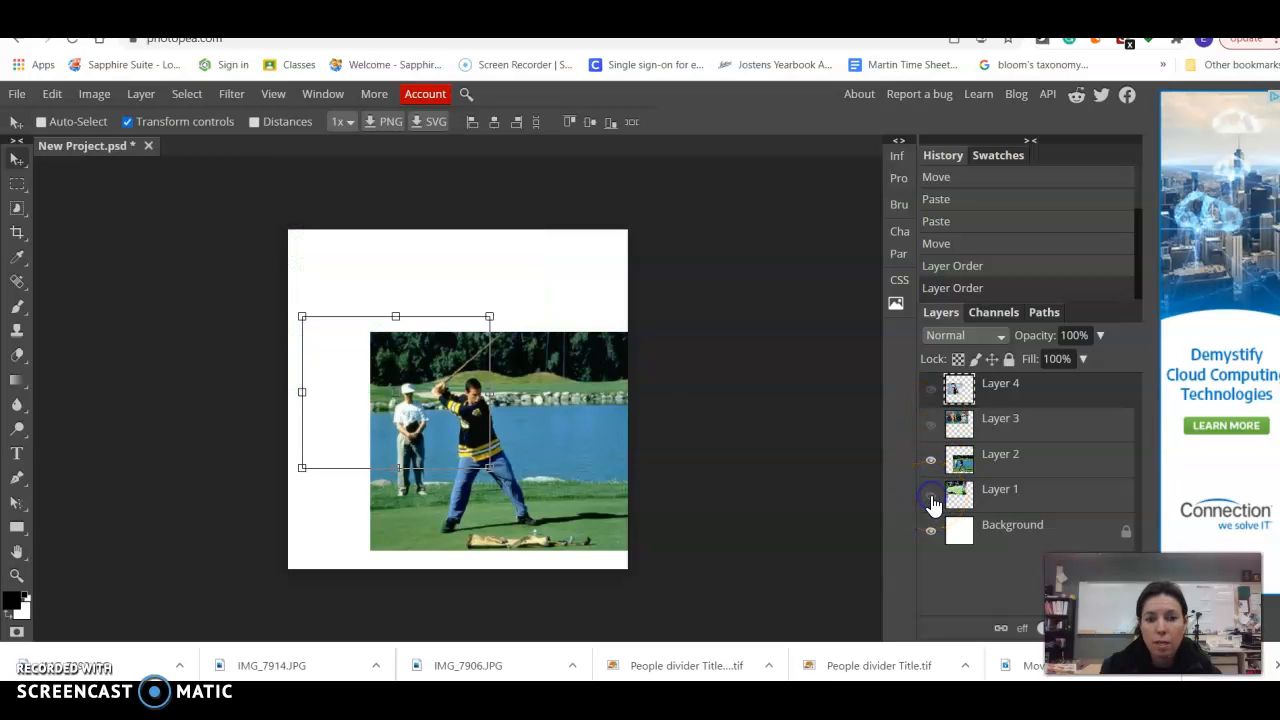
left_click_drag(965, 462, 1043, 471)
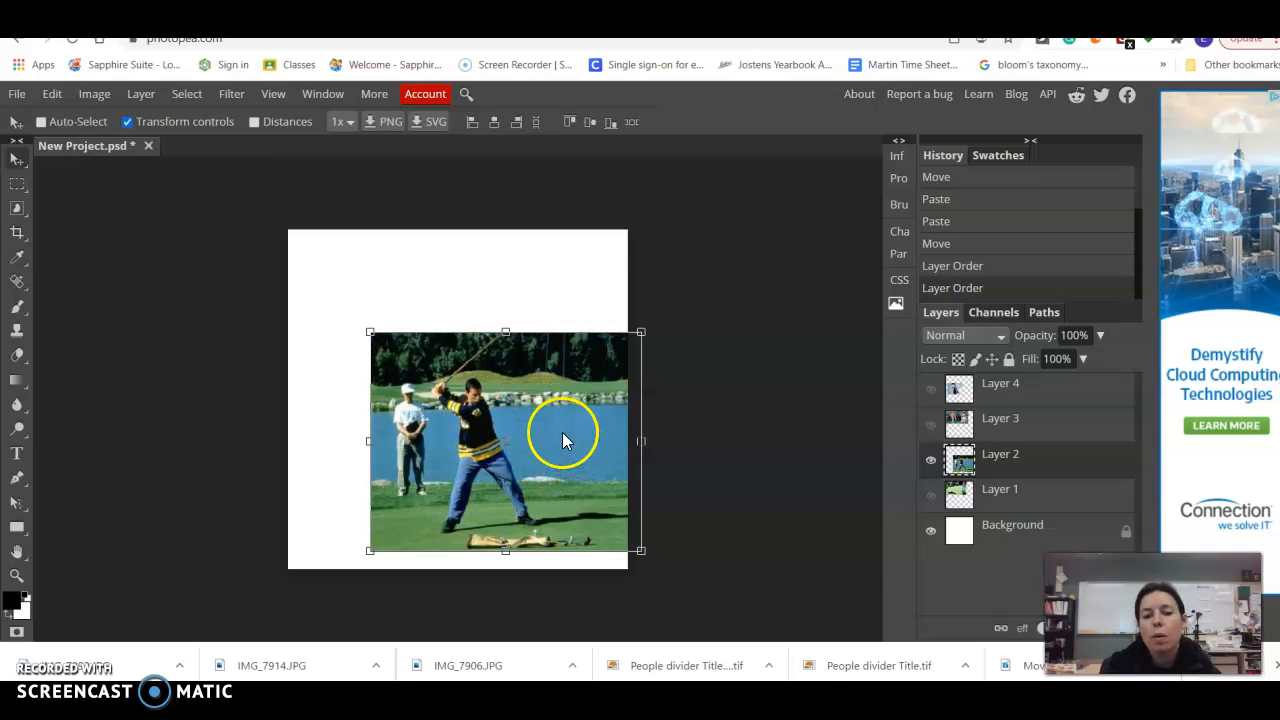
left_click_drag(1003, 454, 1000, 510)
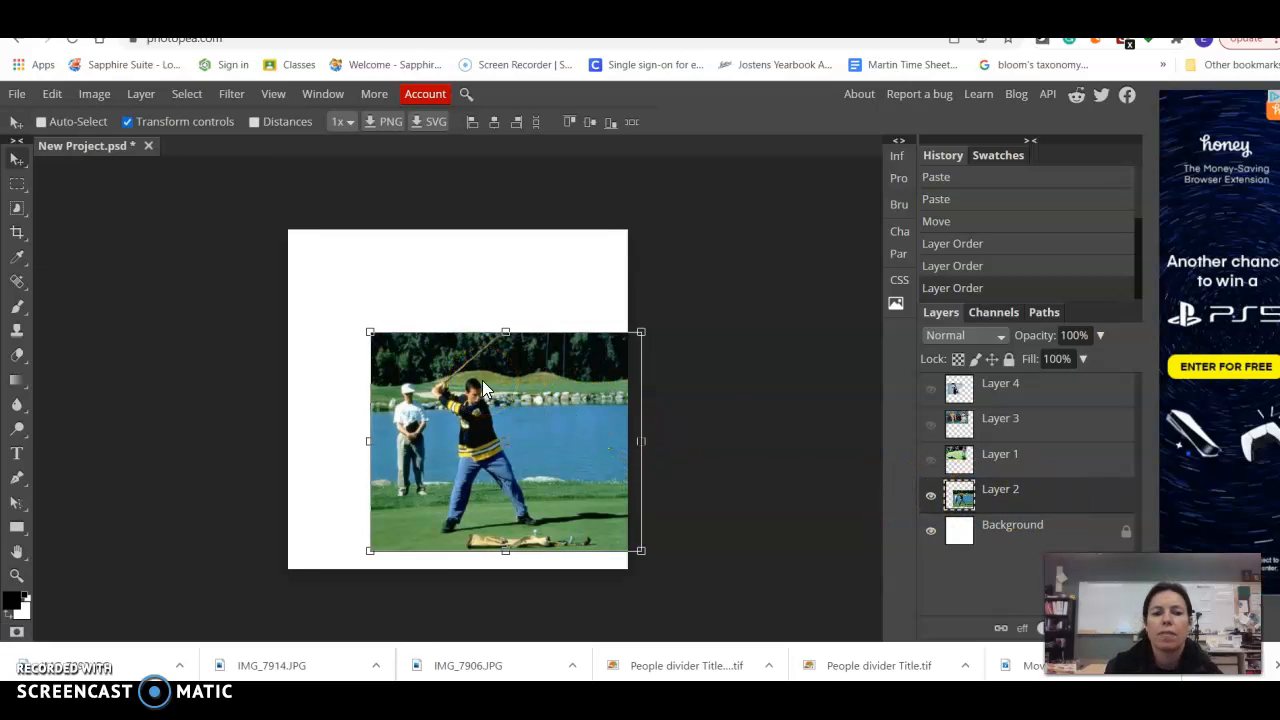
Move the Layer 2 golf photo to the canvas's upper-left corner and enlarge it to the canvas width, about 504 × 400 px.
left_click(129, 122)
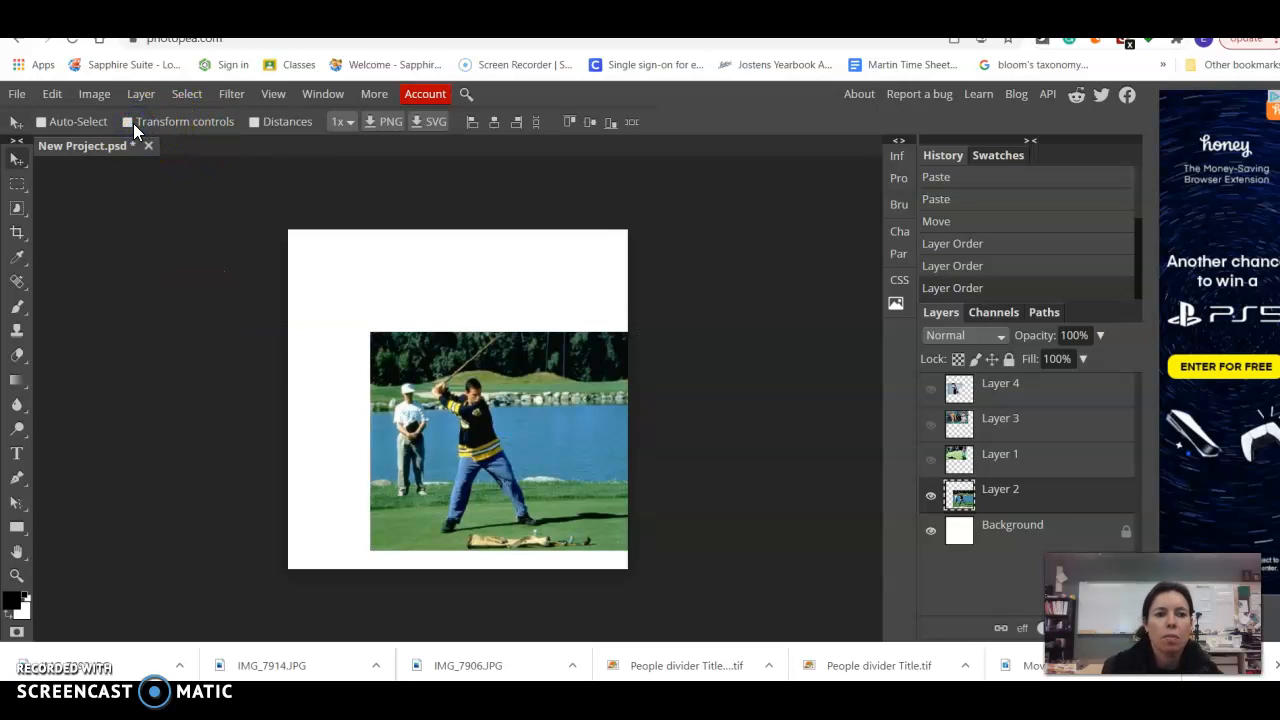
left_click(133, 123)
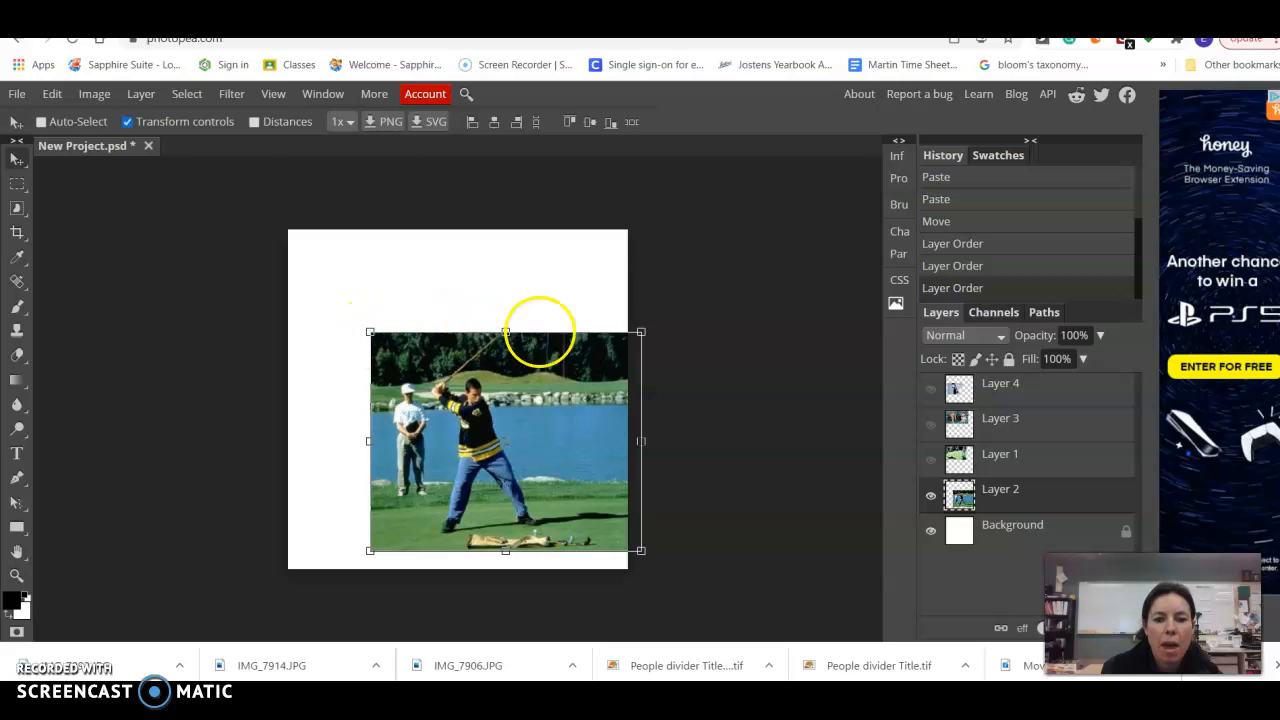
left_click_drag(492, 375, 410, 272)
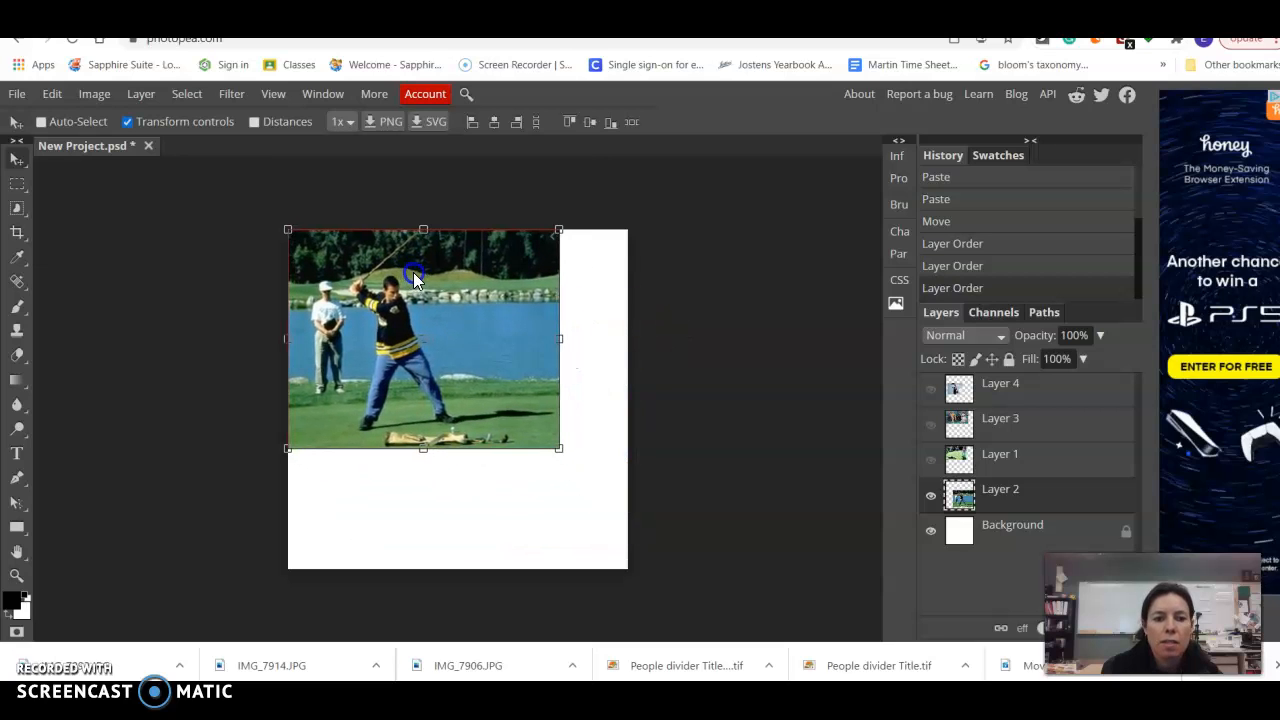
left_click_drag(559, 450, 628, 501)
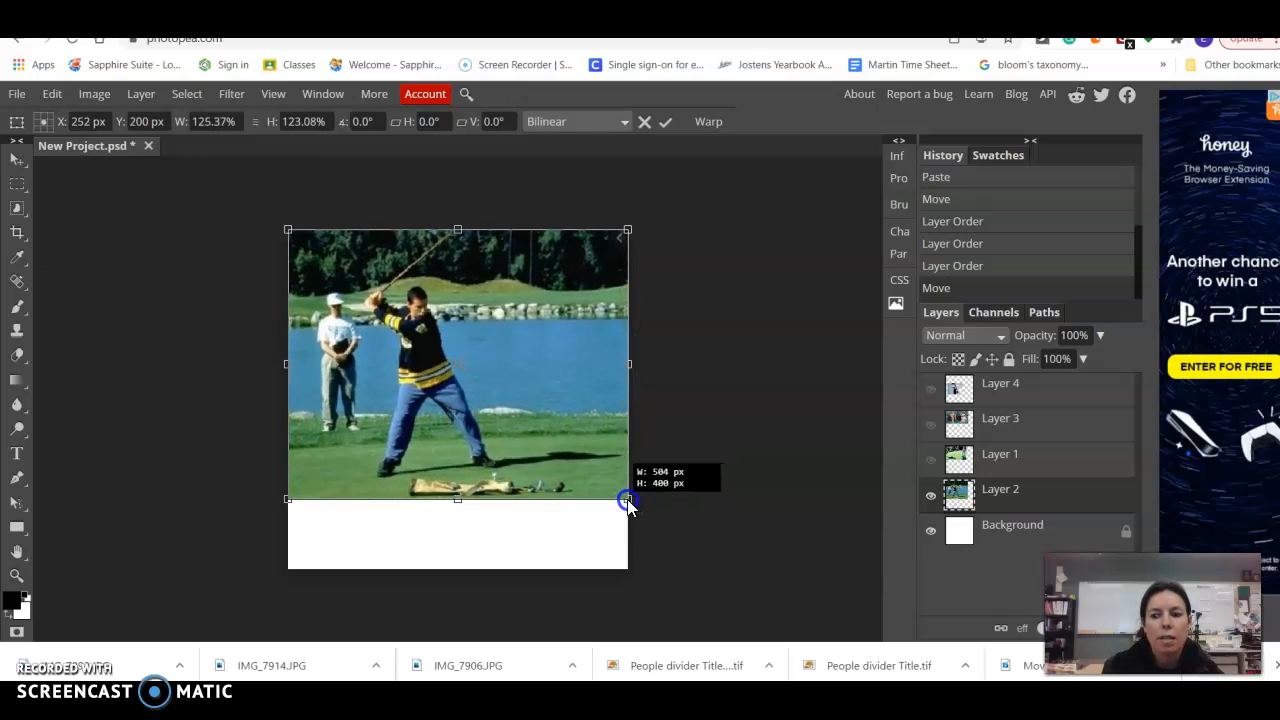
left_click_drag(628, 504, 625, 498)
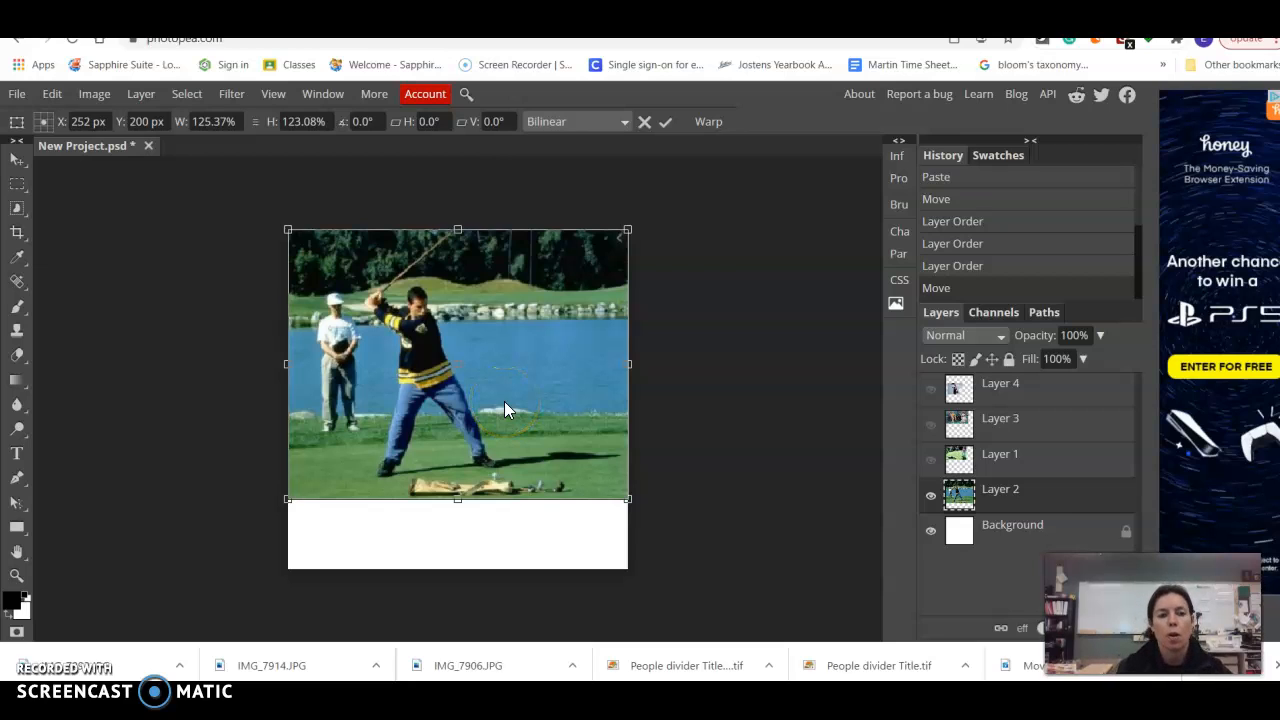
Center the enlarged Layer 2 photo vertically on the canvas at Y 252 px and apply the transform.
left_click_drag(508, 396, 506, 464)
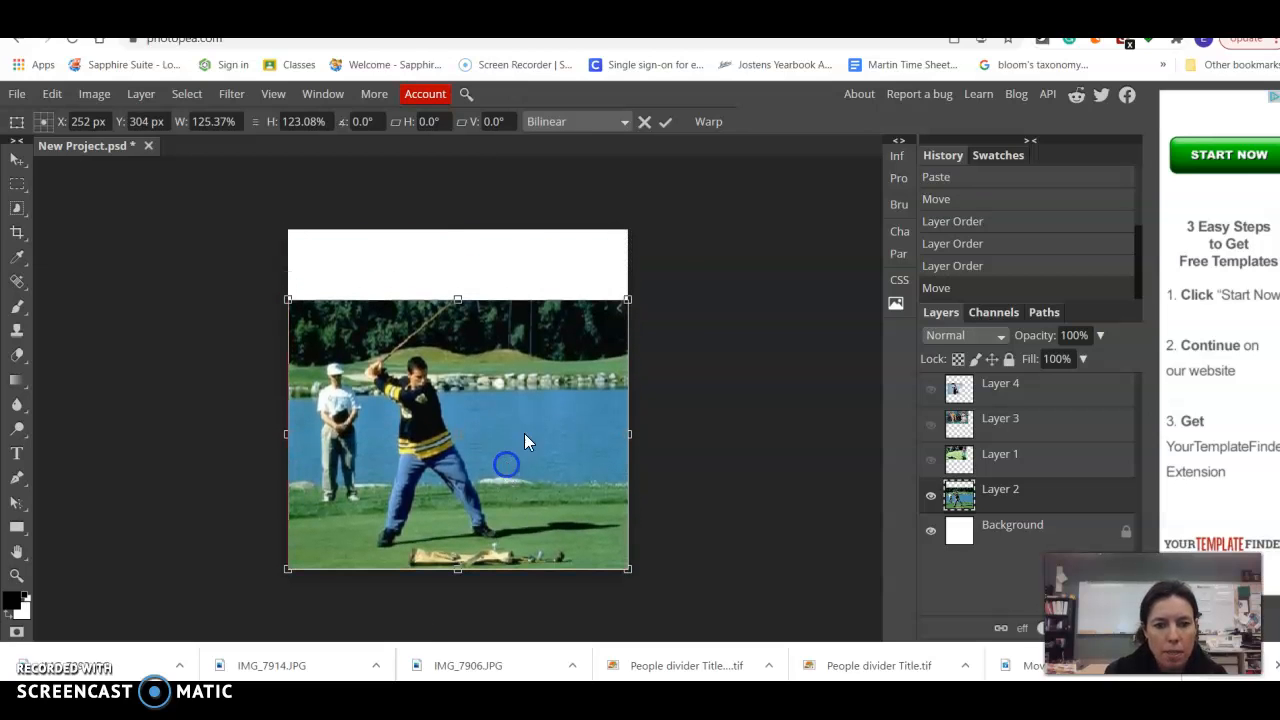
left_click(665, 272)
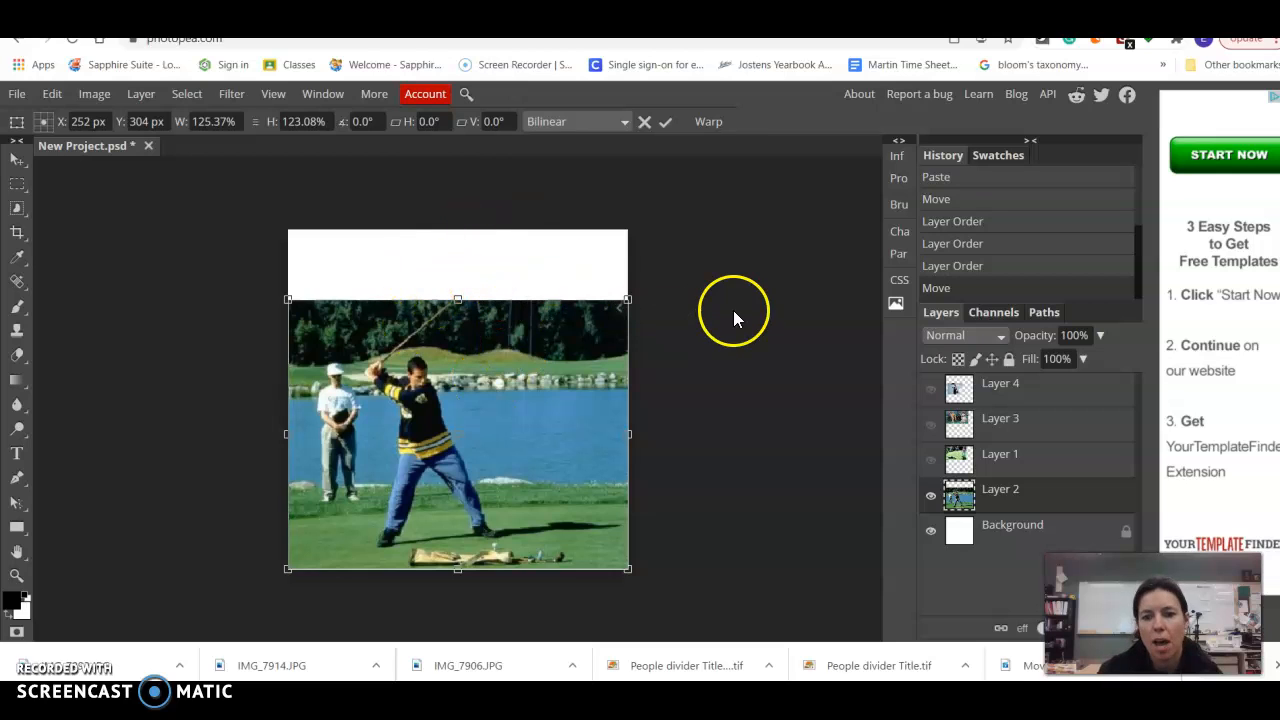
left_click(694, 323)
left_click_drag(550, 375, 552, 339)
left_click(739, 364)
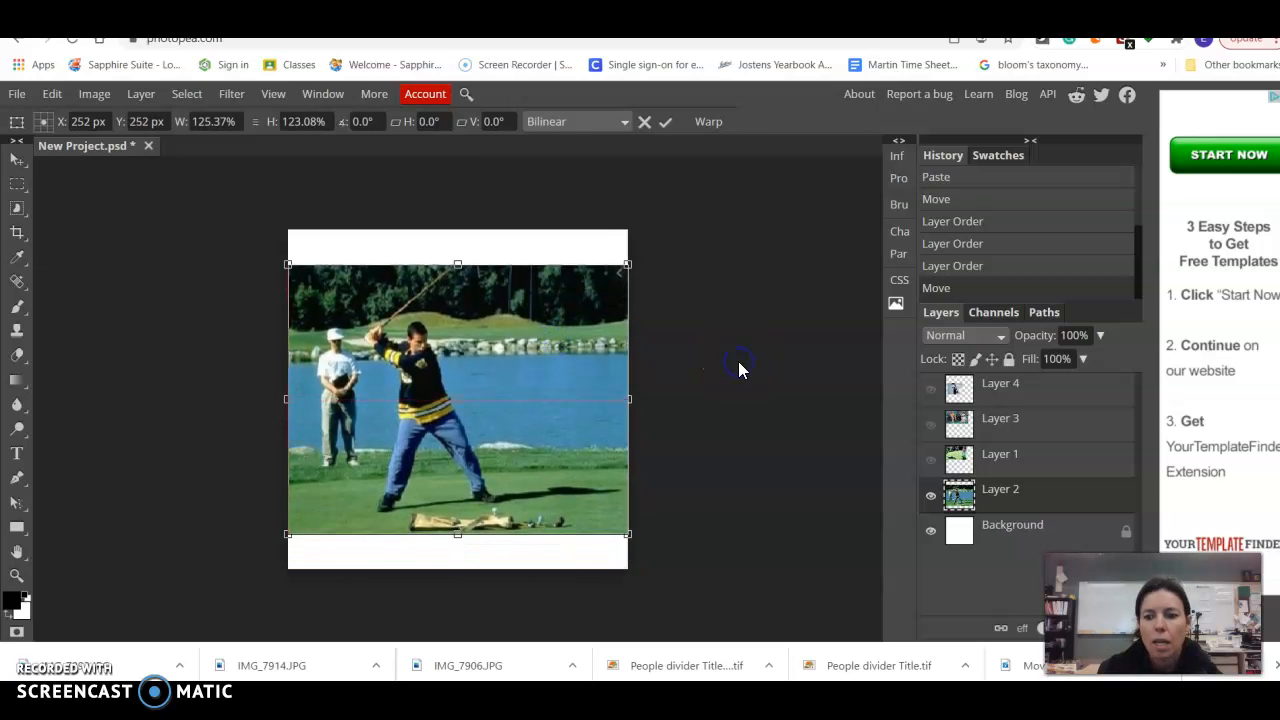
Show Layer 1 and move its alligator photo to the upper-right part of the canvas, over the golfer.
left_click(930, 460)
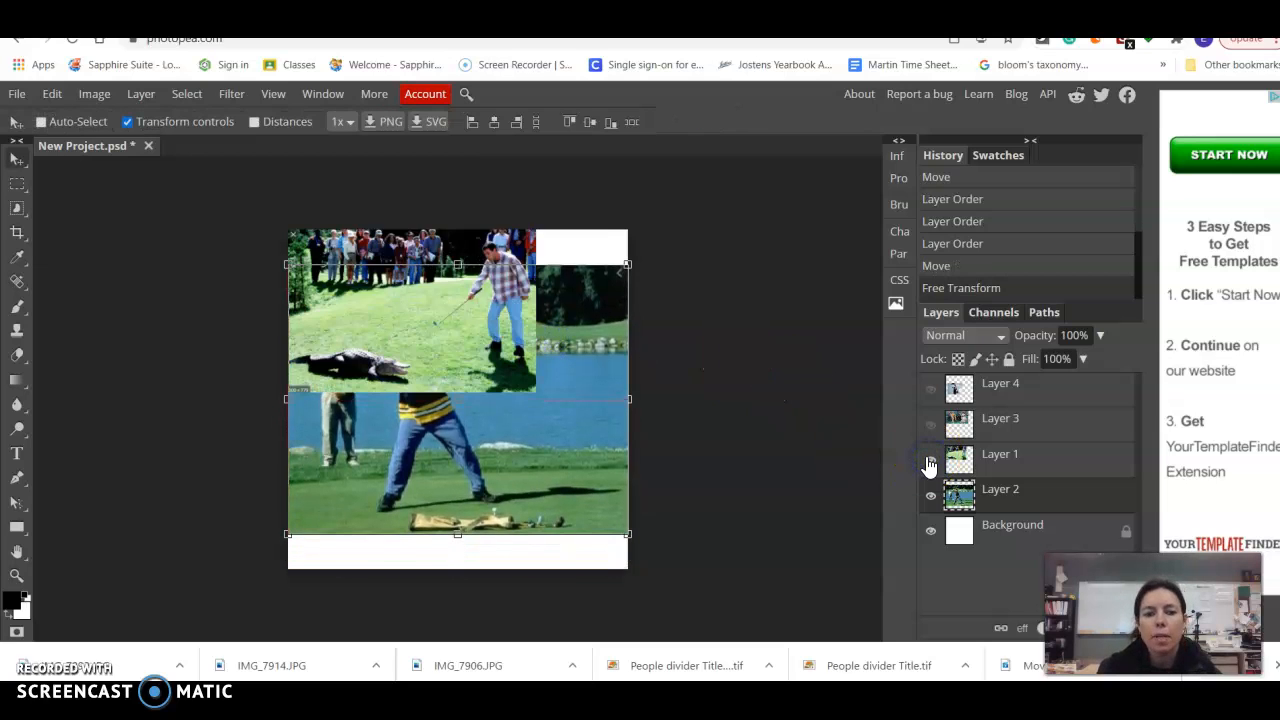
left_click_drag(451, 334, 471, 443)
left_click(1025, 458)
left_click_drag(406, 475, 475, 386)
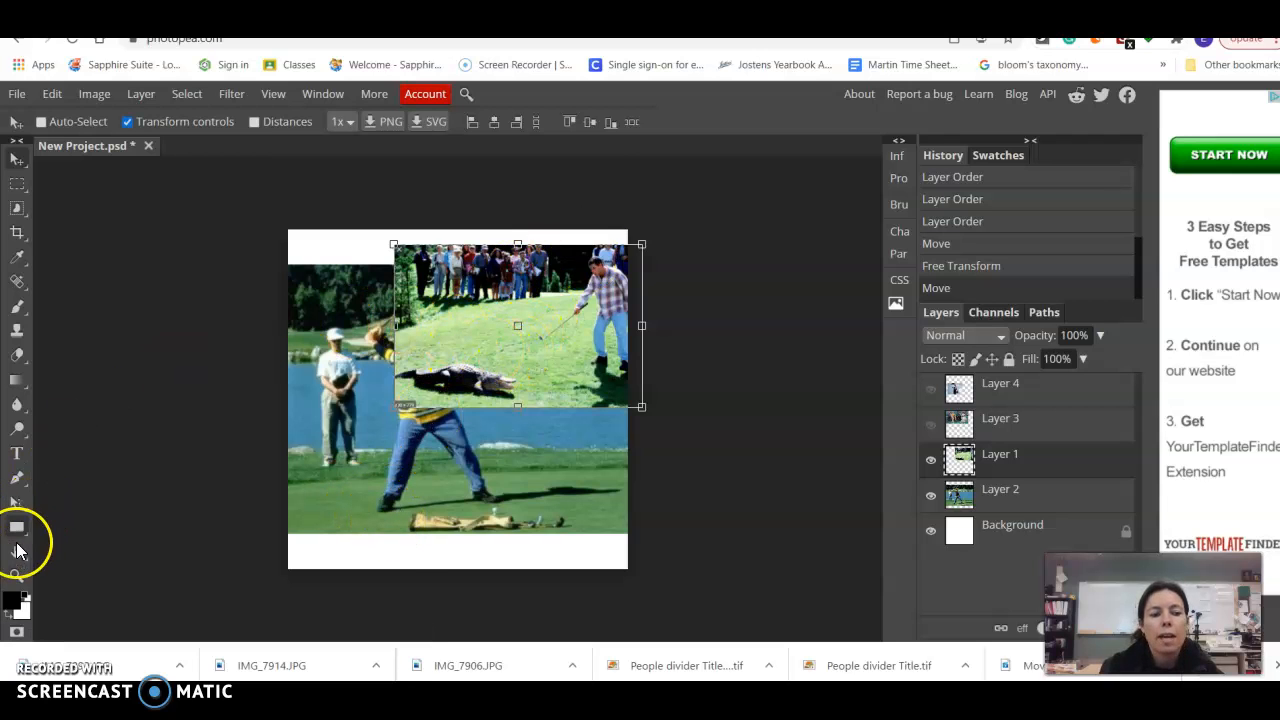
Zoom in on the Layer 1 photo and try to outline the alligator's tail with the Polygonal Lasso.
left_click(16, 575)
left_click(451, 350)
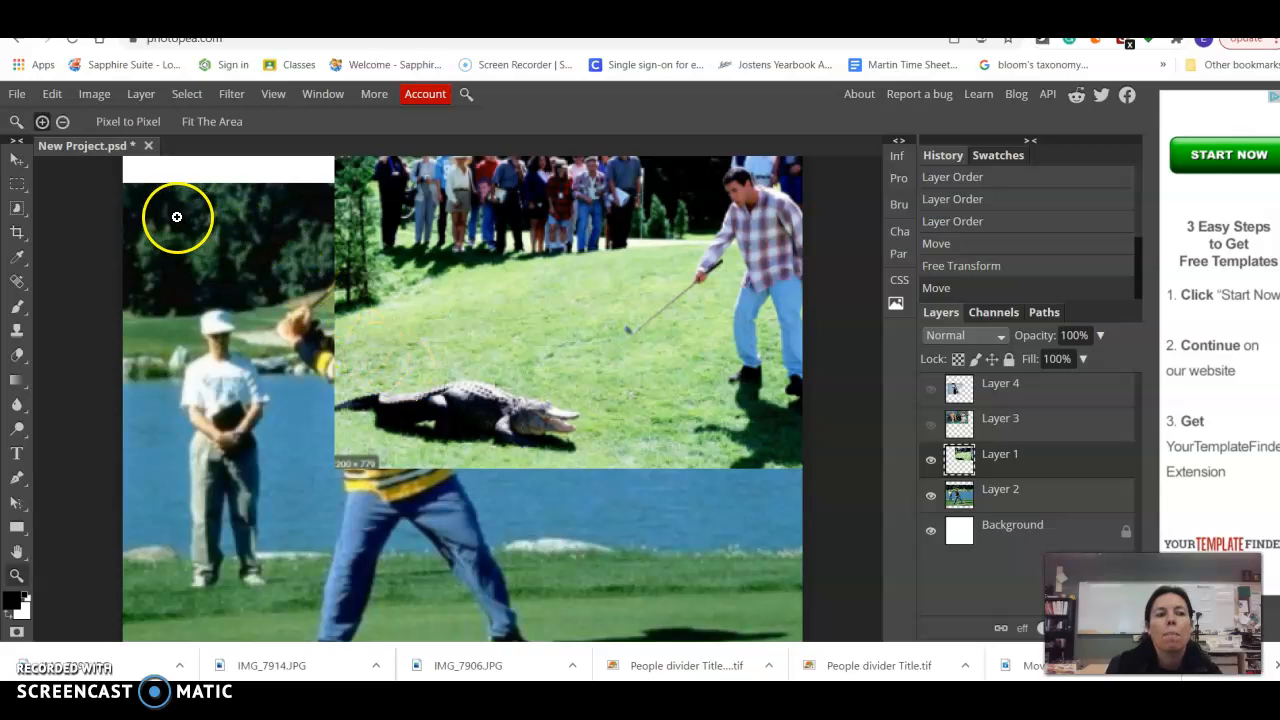
right_click(17, 208)
left_click(21, 215)
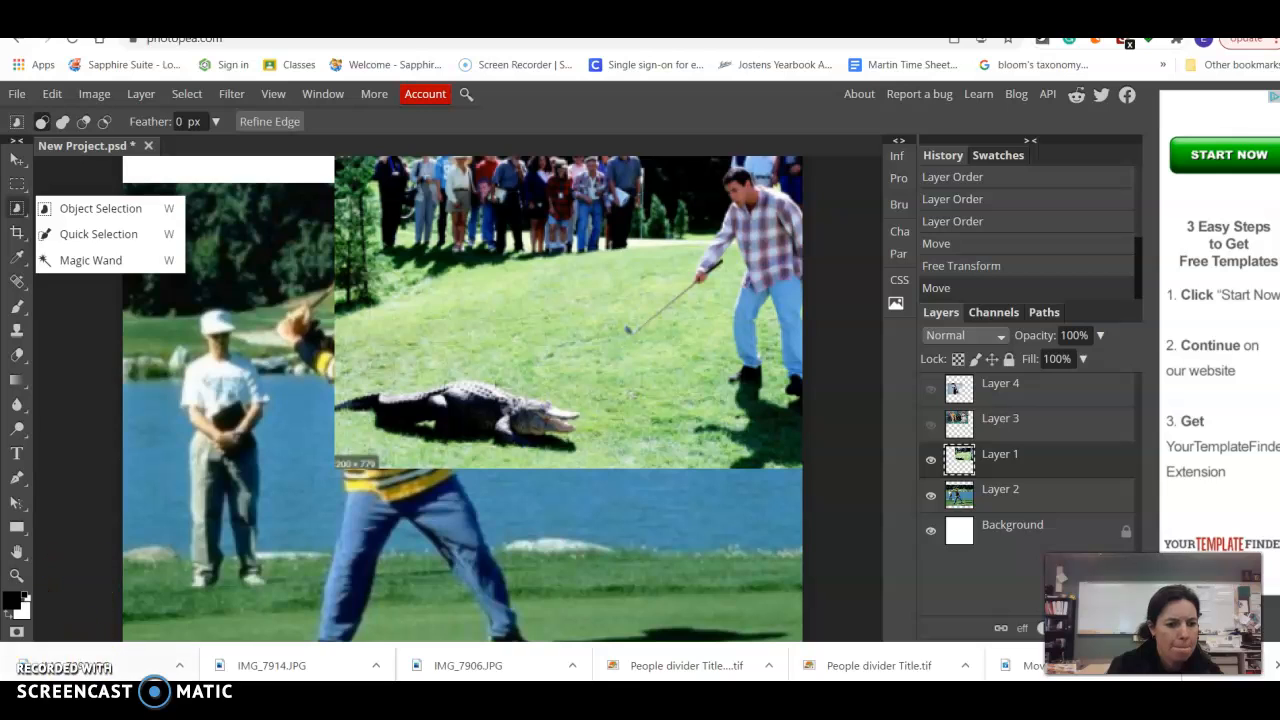
key("m")
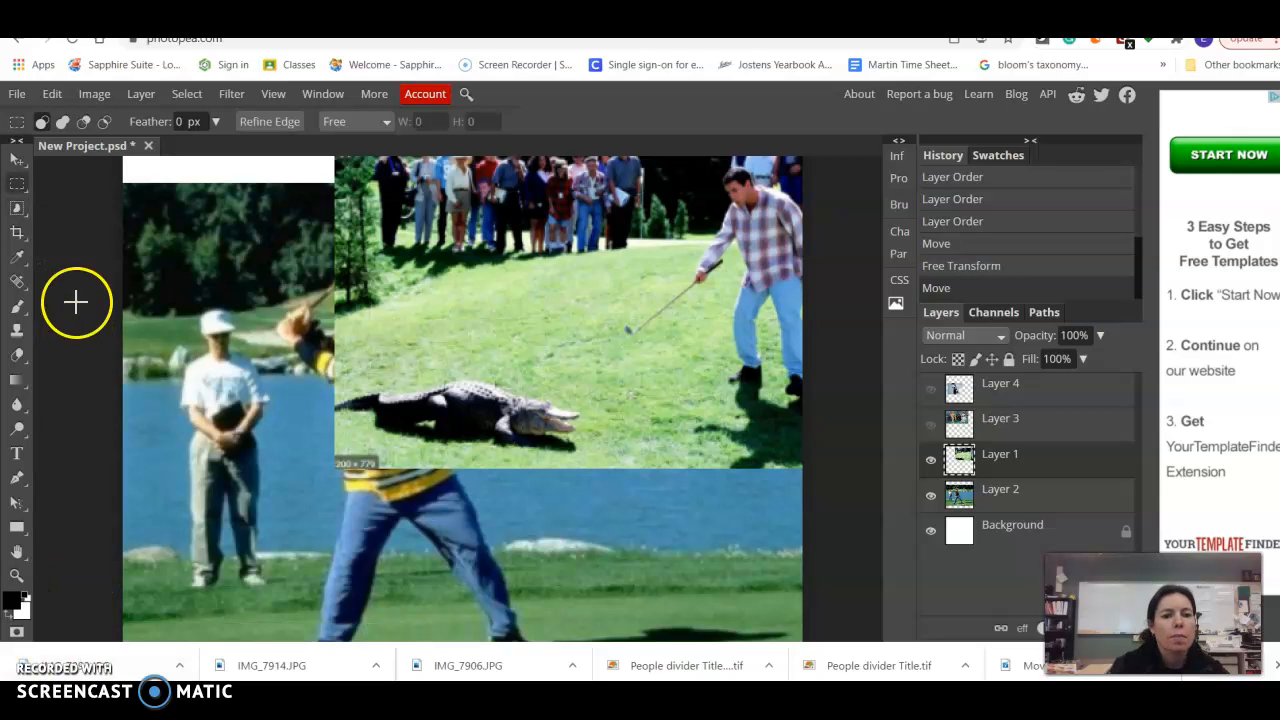
left_click(13, 189)
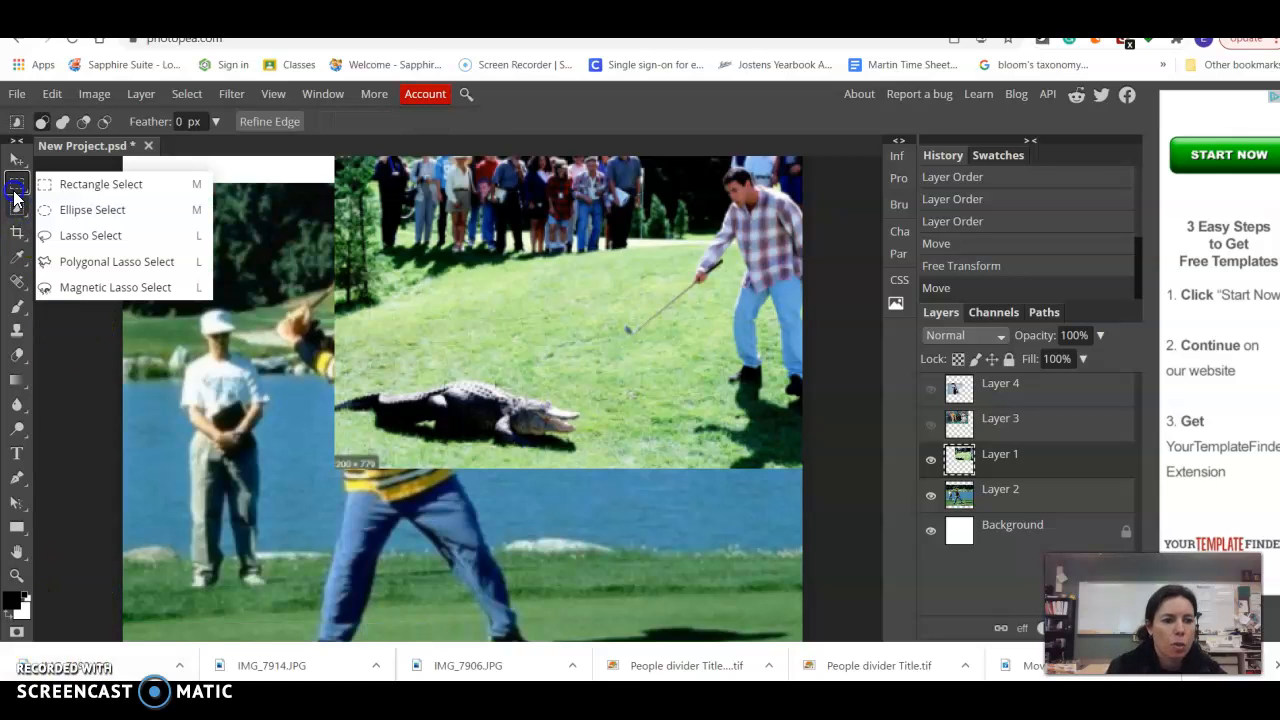
left_click(52, 189)
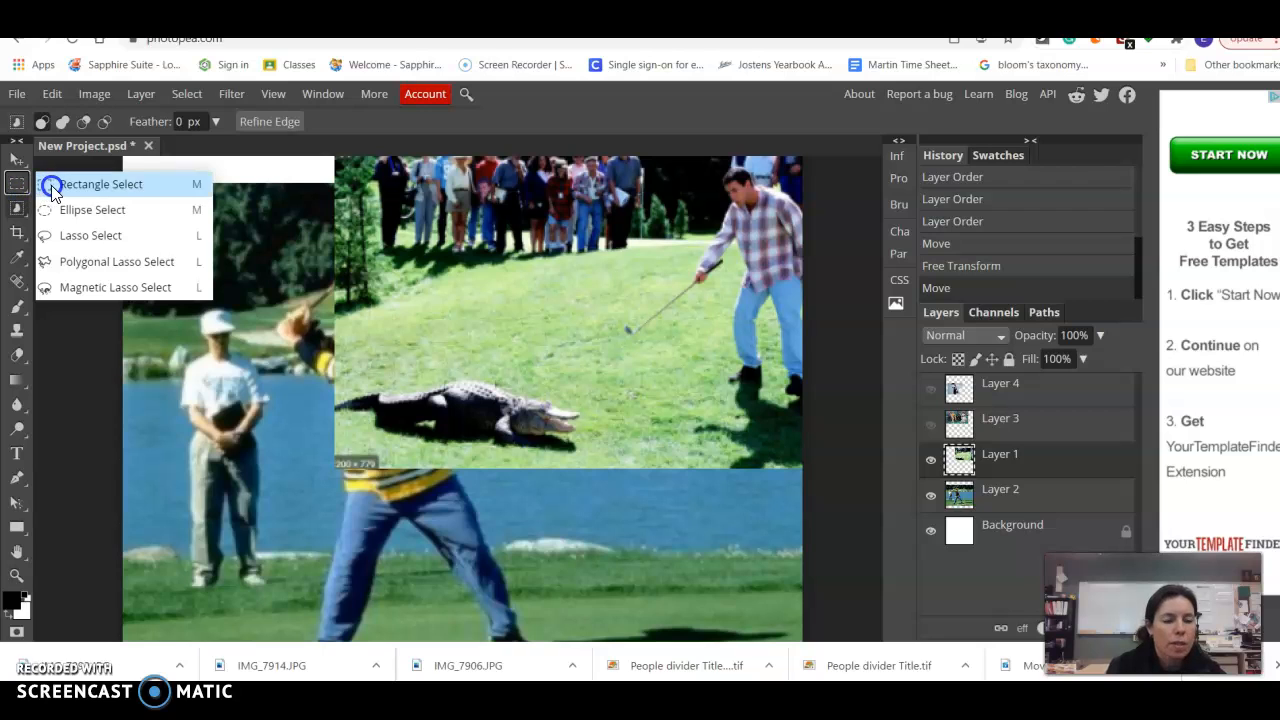
left_click(116, 262)
left_click(366, 346)
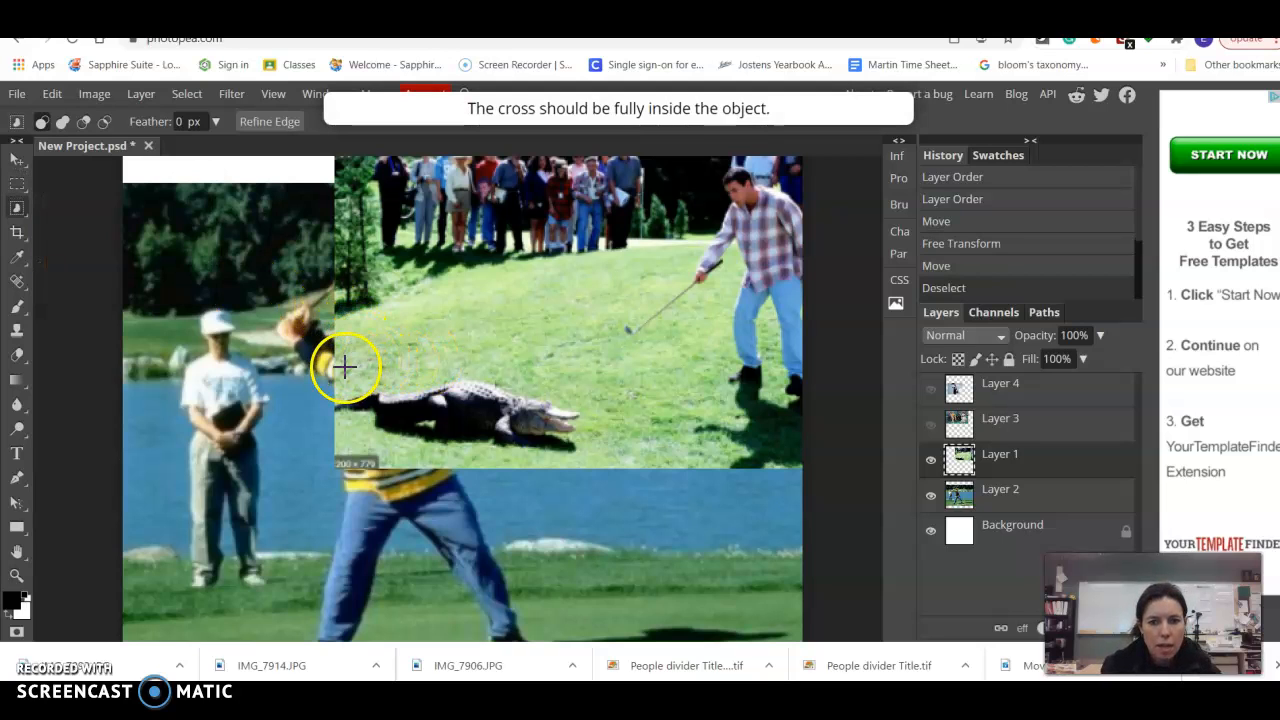
left_click(344, 368)
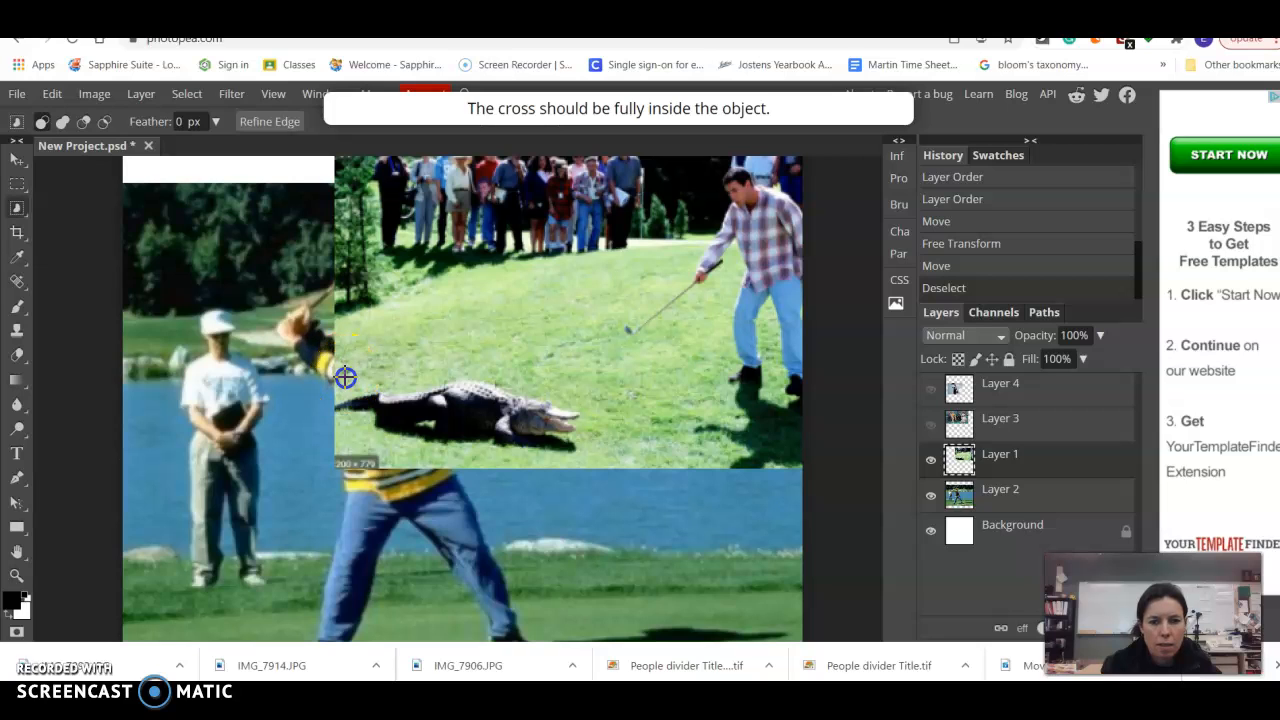
left_click(378, 380)
left_click(405, 381)
Choose the Polygonal Lasso again, try to outline along the alligator's back, and clear the selection.
left_click(35, 178)
left_click(18, 186)
left_click(103, 258)
left_click(343, 357)
left_click(420, 374)
left_click_drag(490, 370, 490, 372)
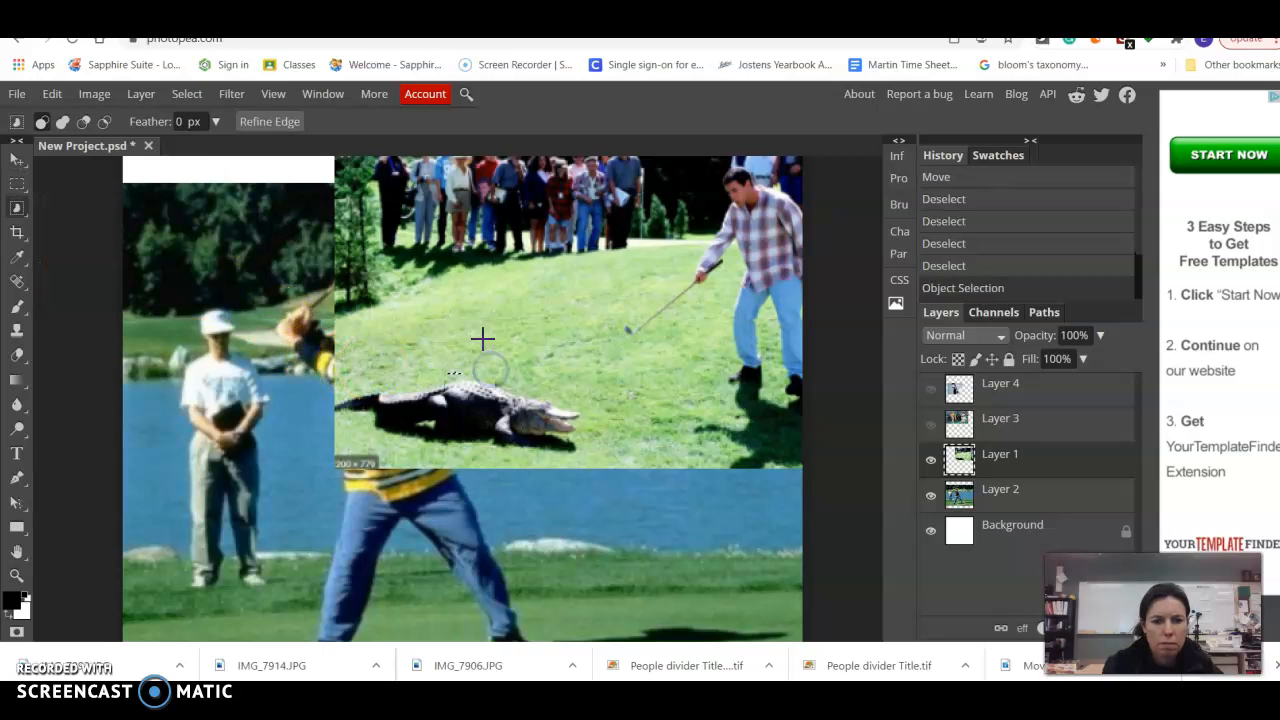
left_click(187, 94)
left_click(206, 142)
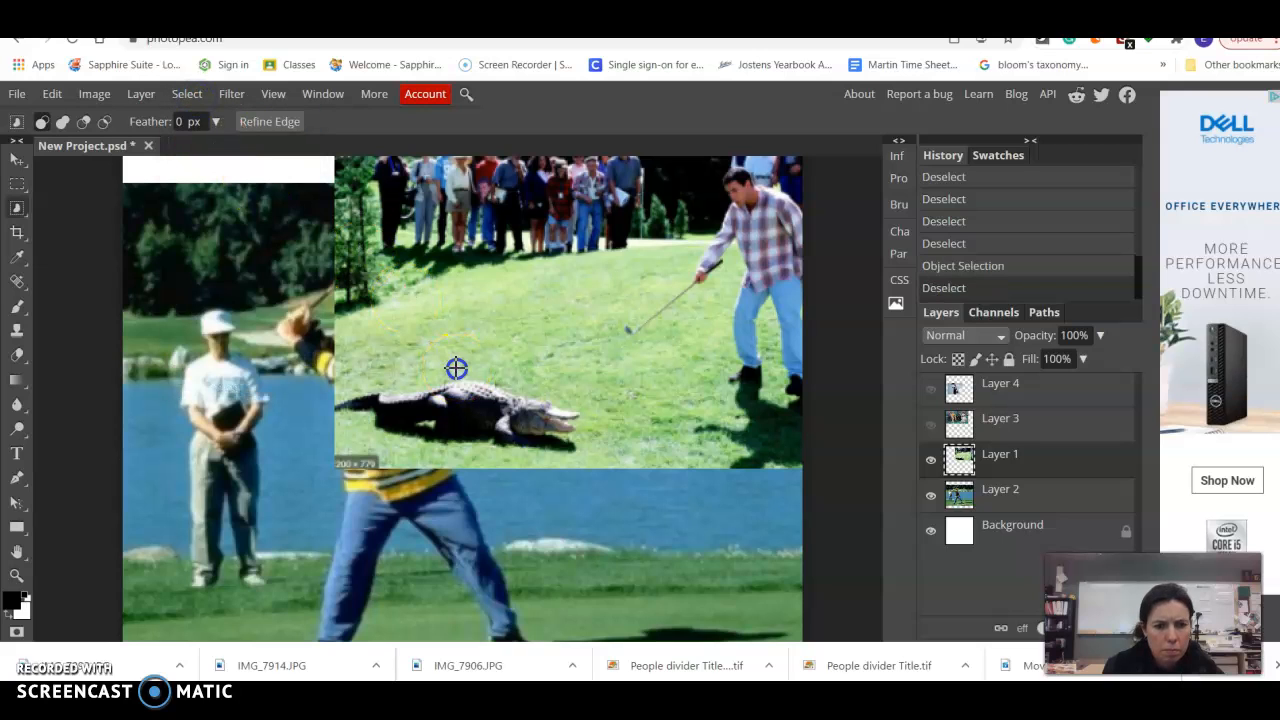
Try to outline the alligator from its back around its head, and clear the selection.
left_click(463, 370)
left_click(517, 377)
left_click_drag(566, 403, 660, 451)
left_click(657, 451)
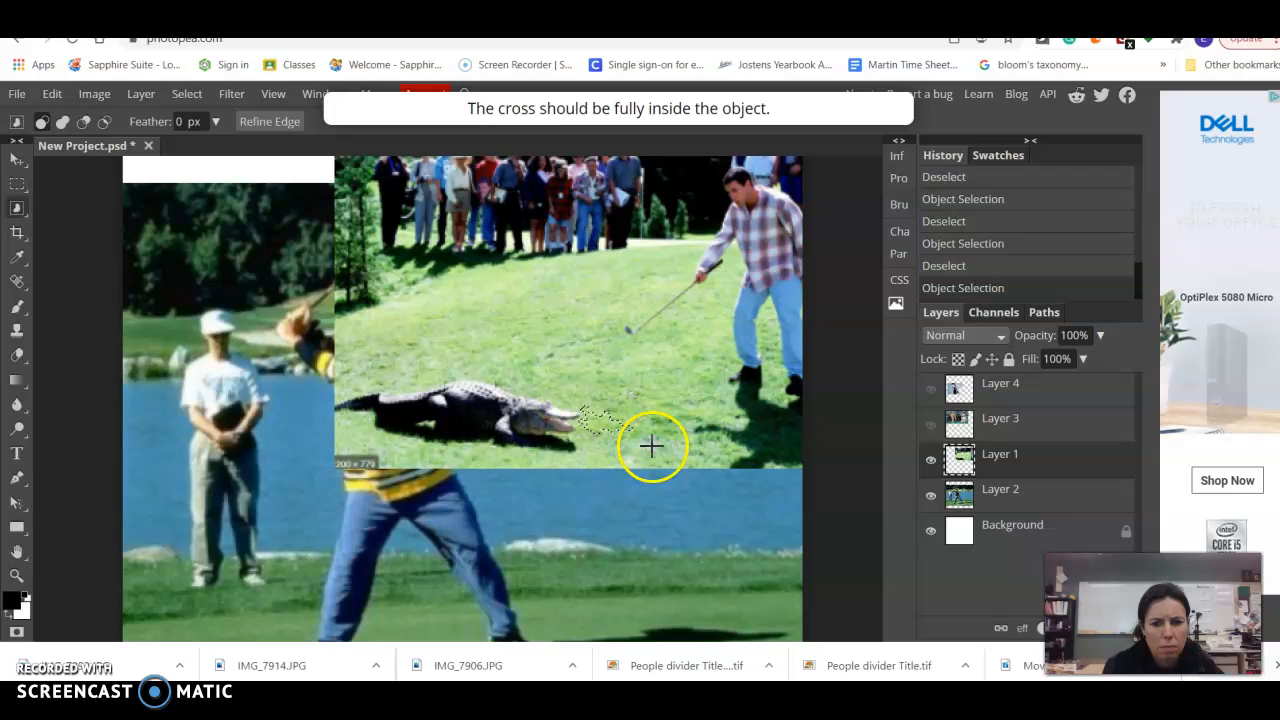
left_click(187, 94)
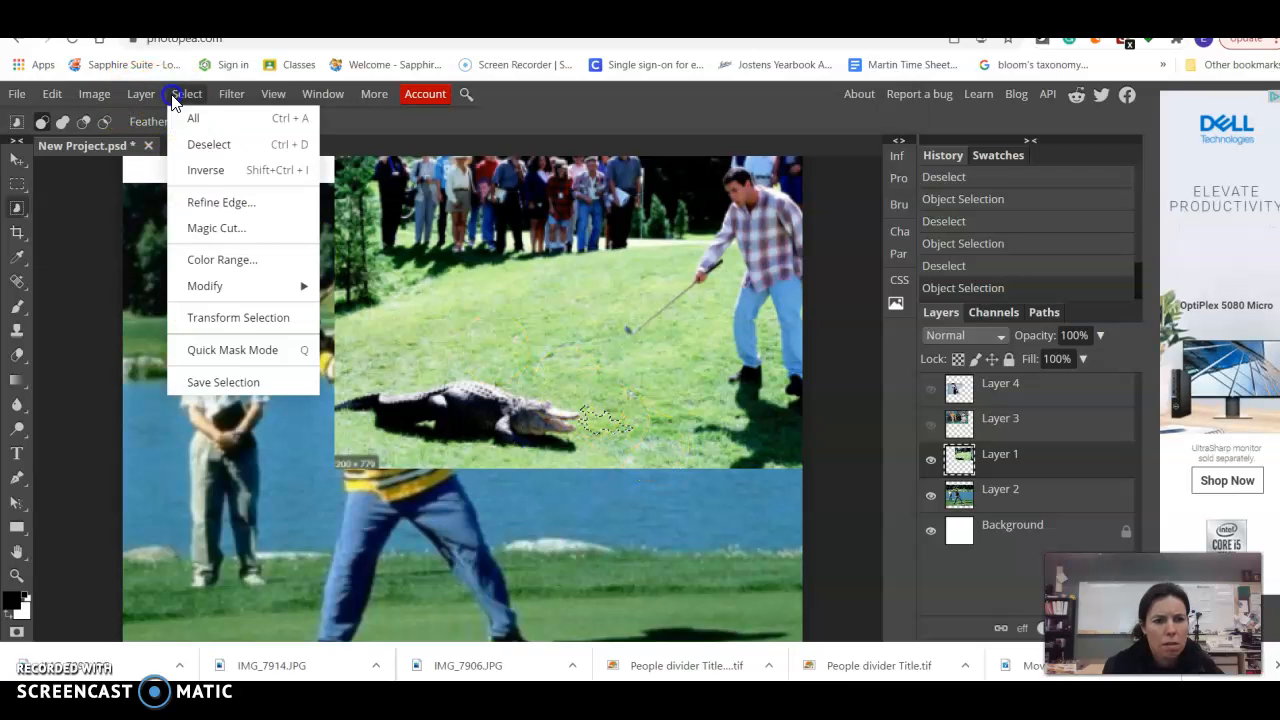
left_click(209, 143)
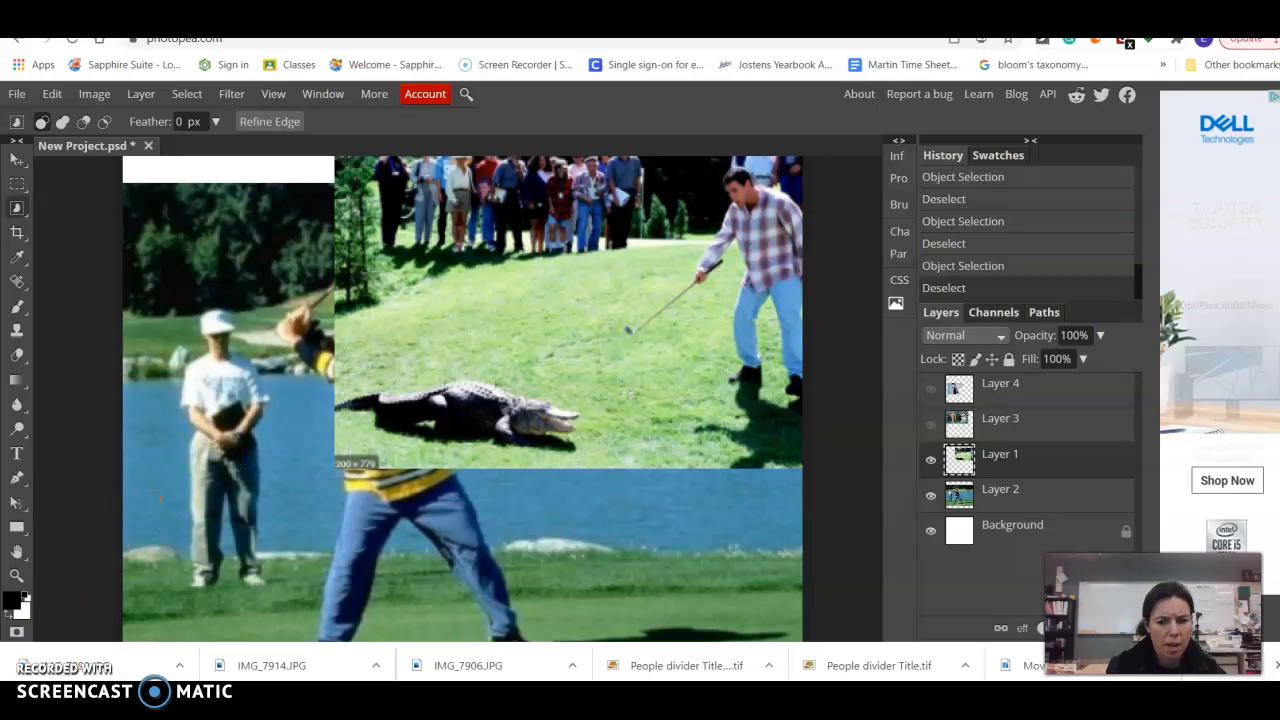
Set the browser's page zoom to 90% so that more of the toolbar fits.
scroll(184, 432, "down", 2)
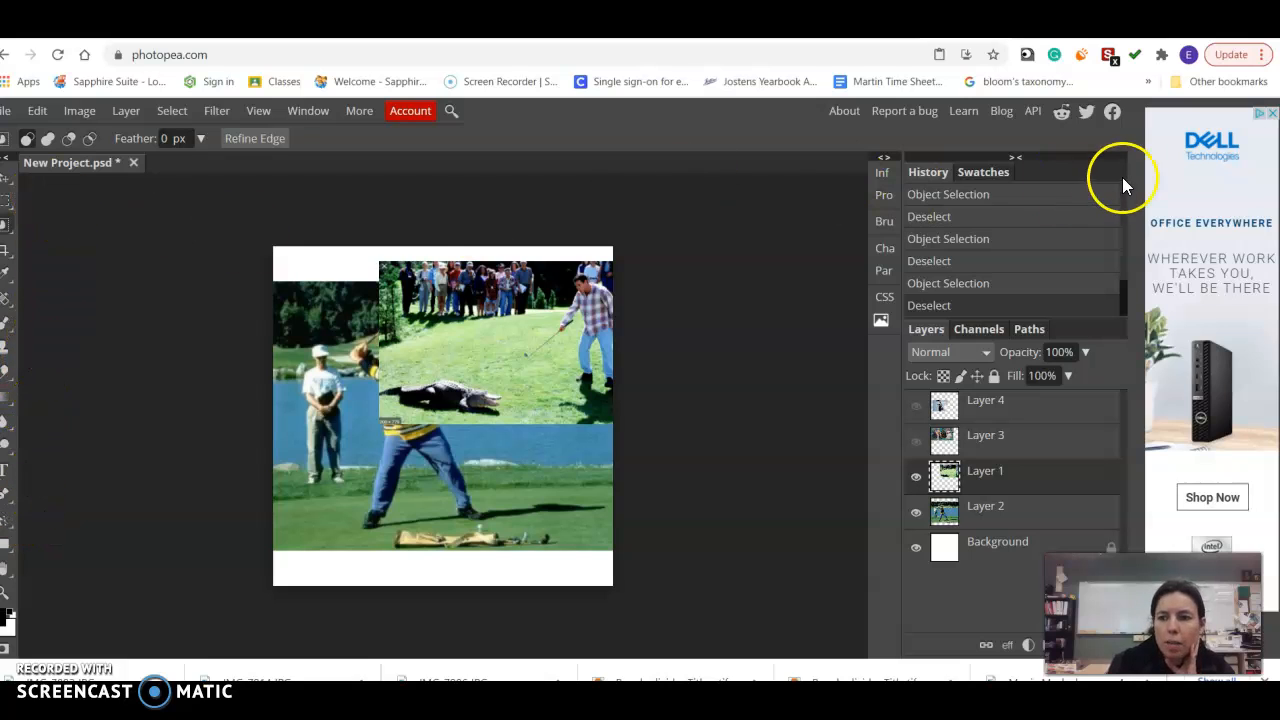
left_click(1259, 57)
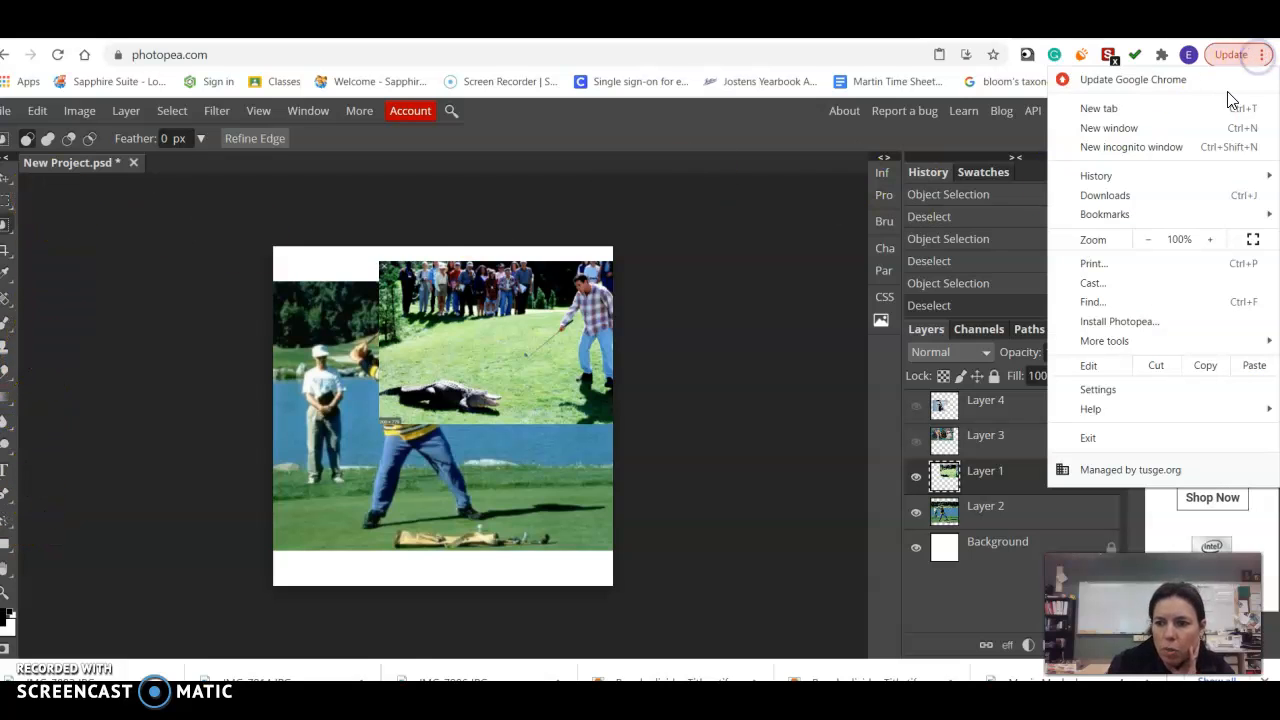
left_click(1147, 239)
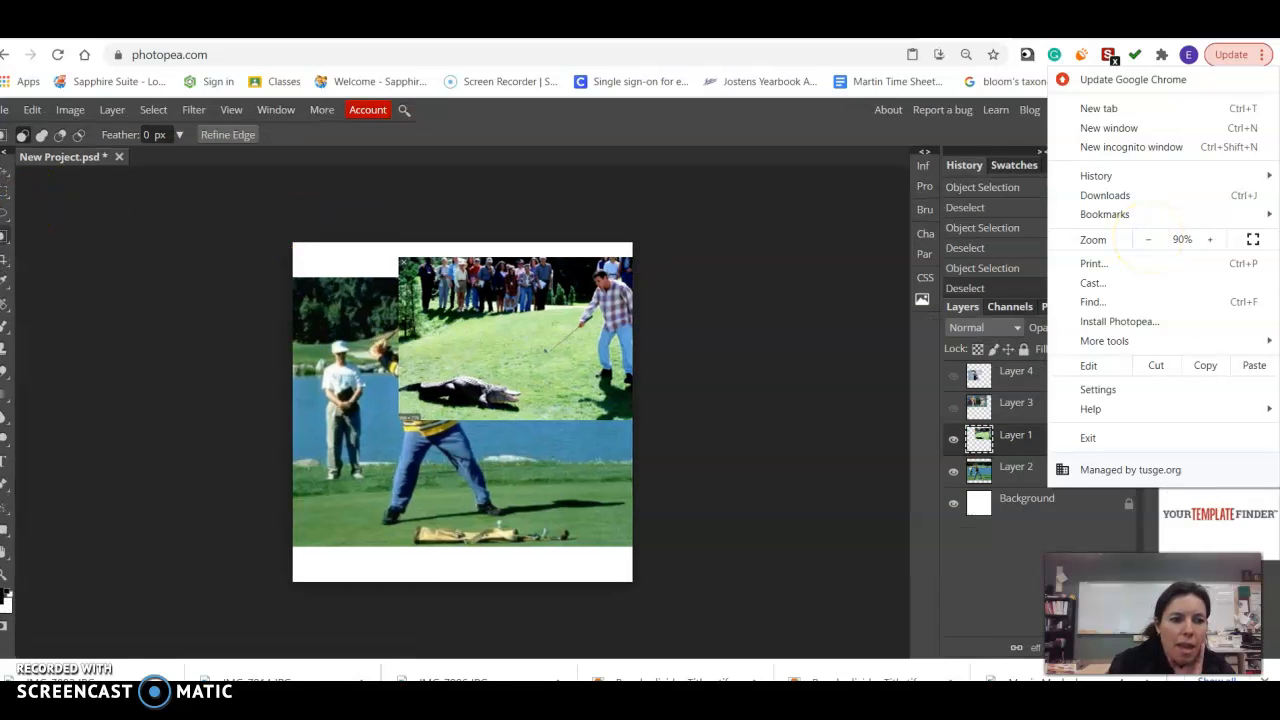
left_click(30, 208)
left_click(6, 212)
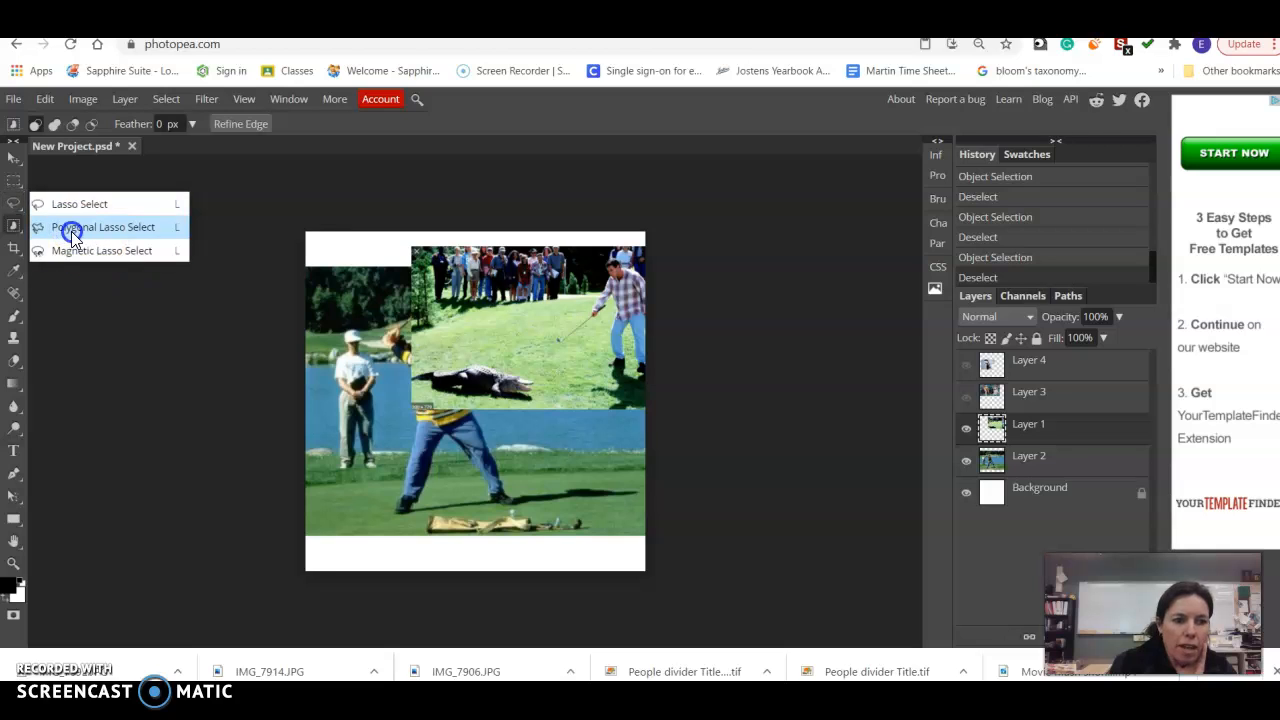
left_click(71, 232)
left_click(18, 184)
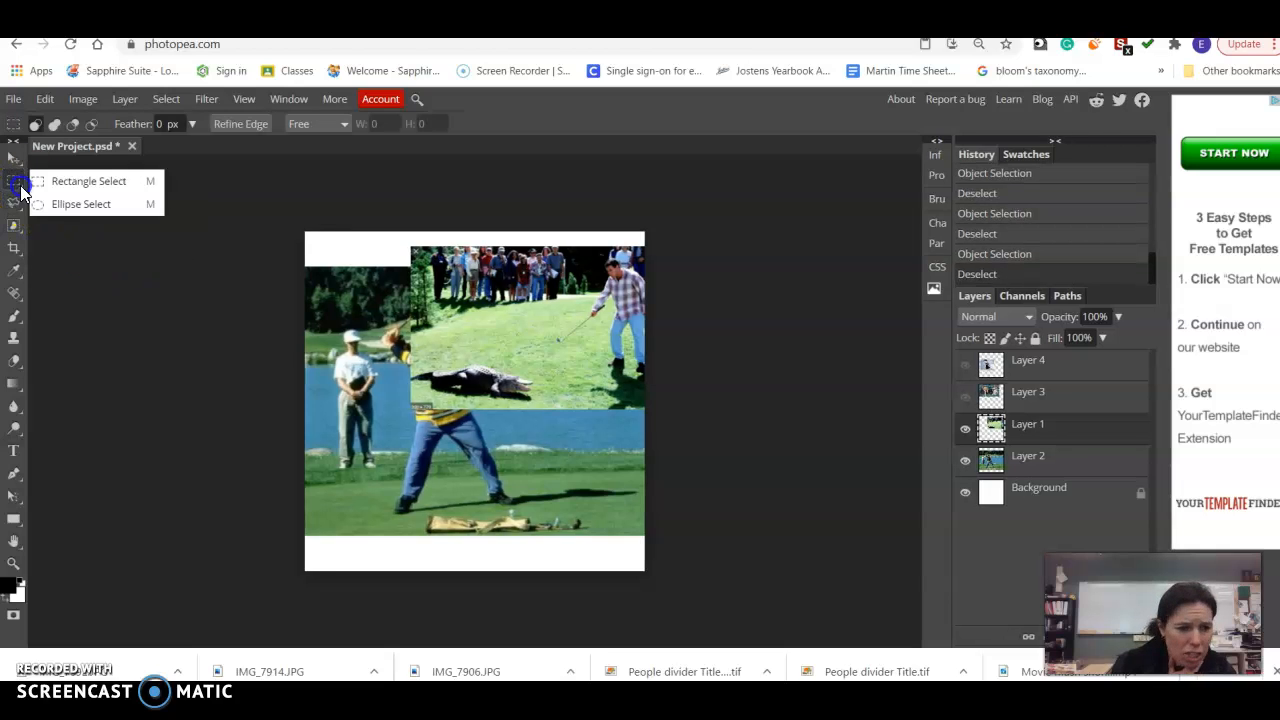
left_click(12, 203)
left_click(45, 205)
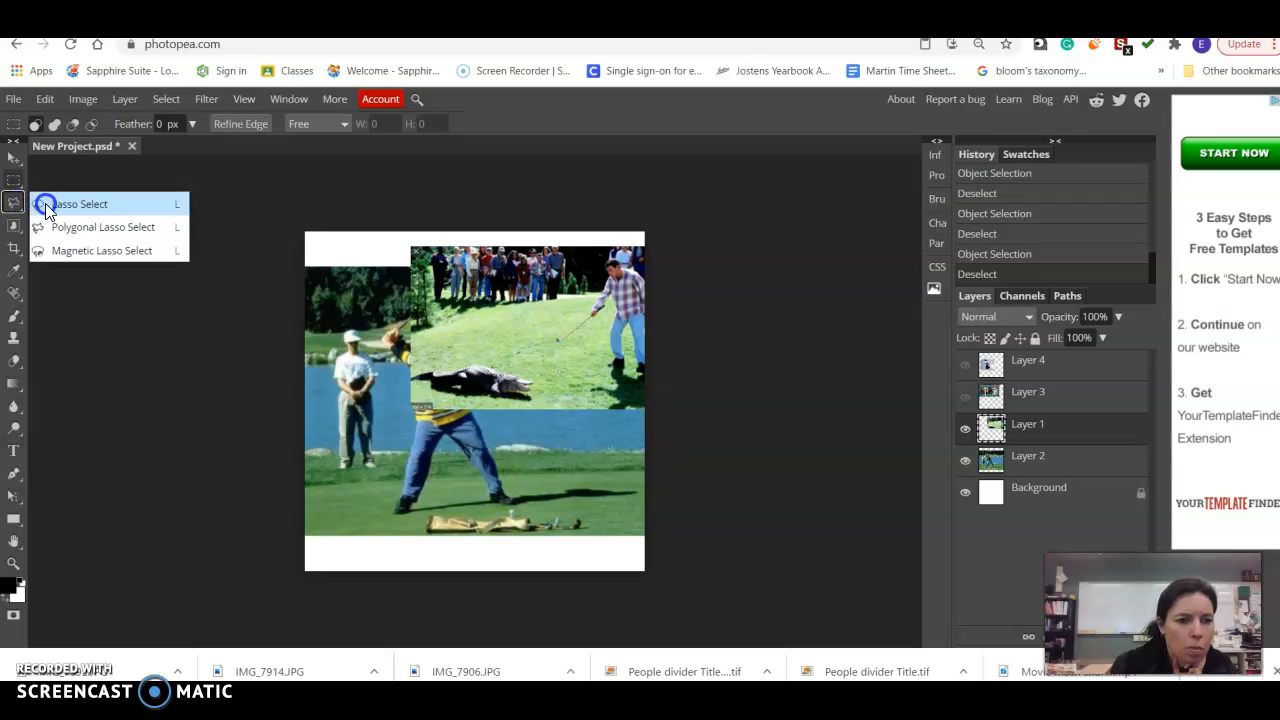
left_click(427, 347)
left_click_drag(528, 372, 559, 393)
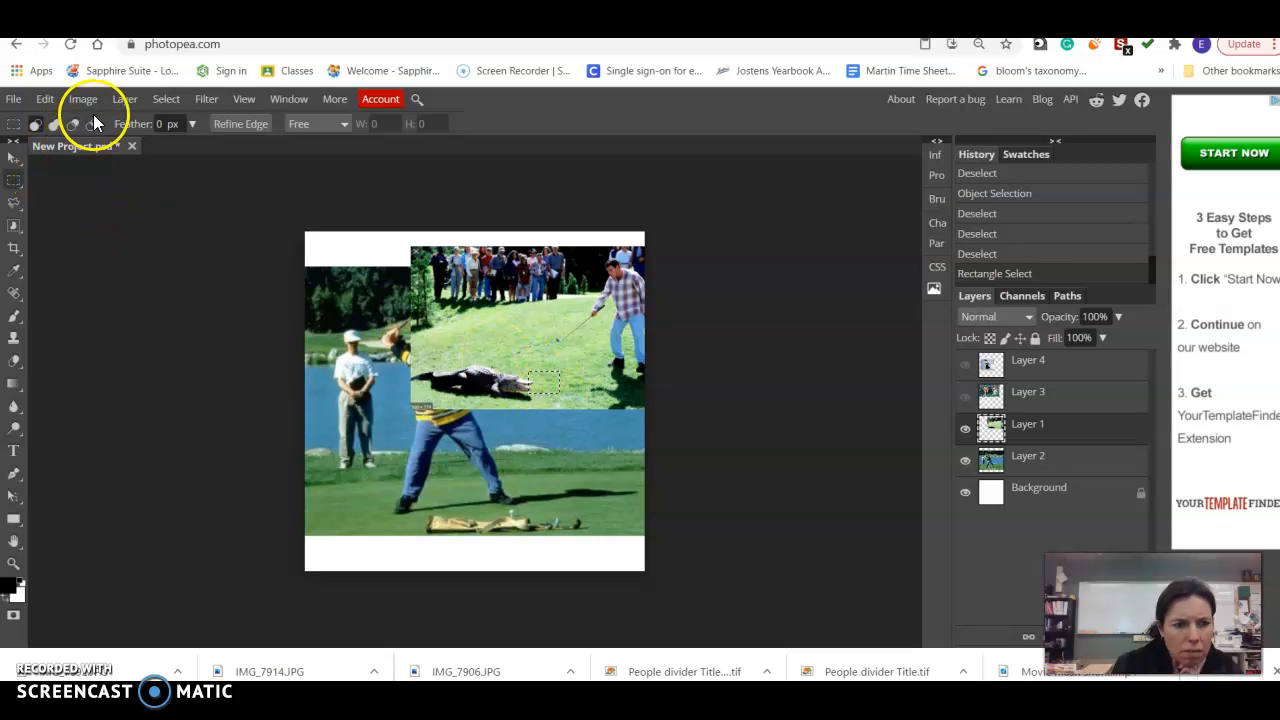
left_click(166, 99)
left_click(177, 143)
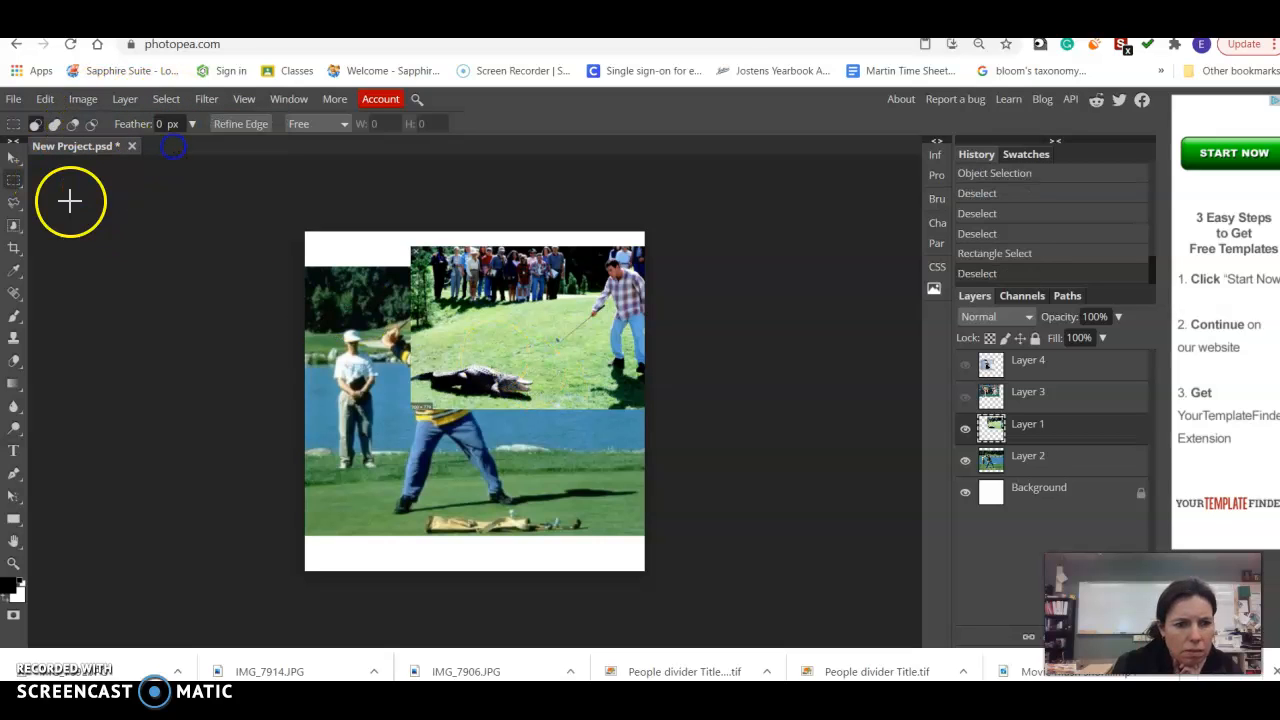
Outline the alligator in the Layer 1 photo loosely with the Polygonal Lasso, closing the selection around it.
left_click(14, 202)
left_click(488, 360)
left_click(531, 375)
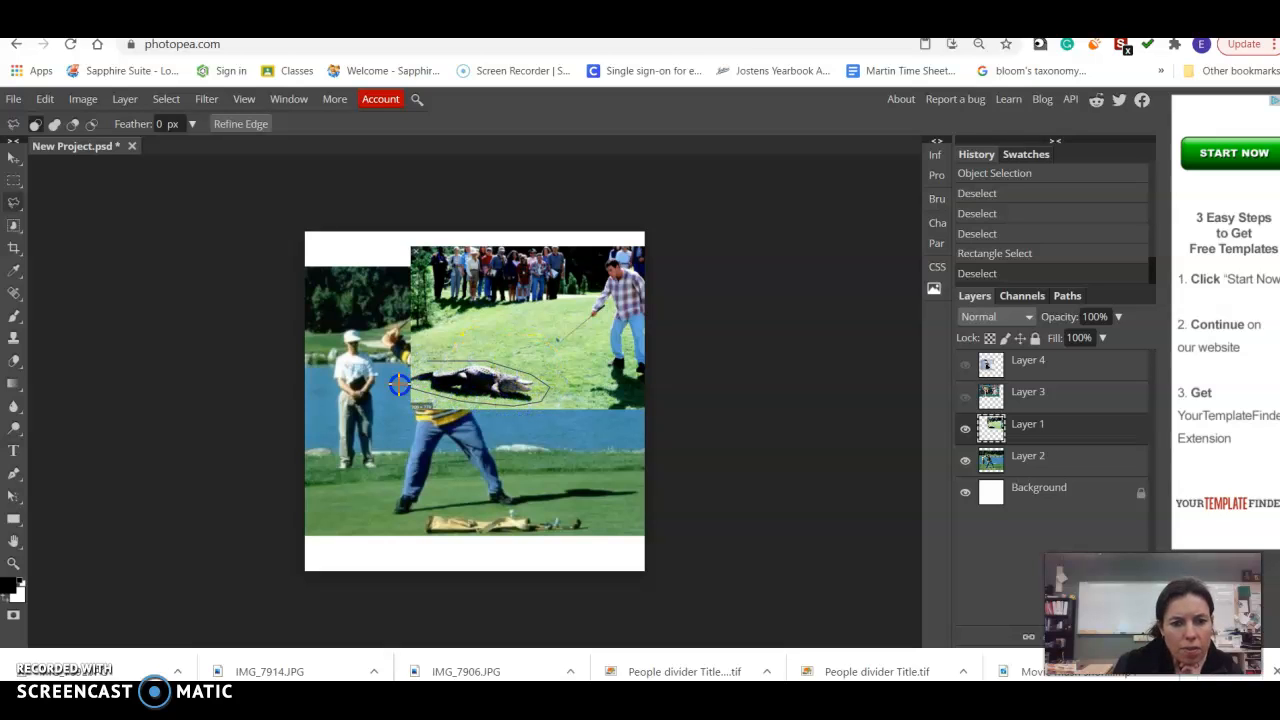
left_click(420, 362)
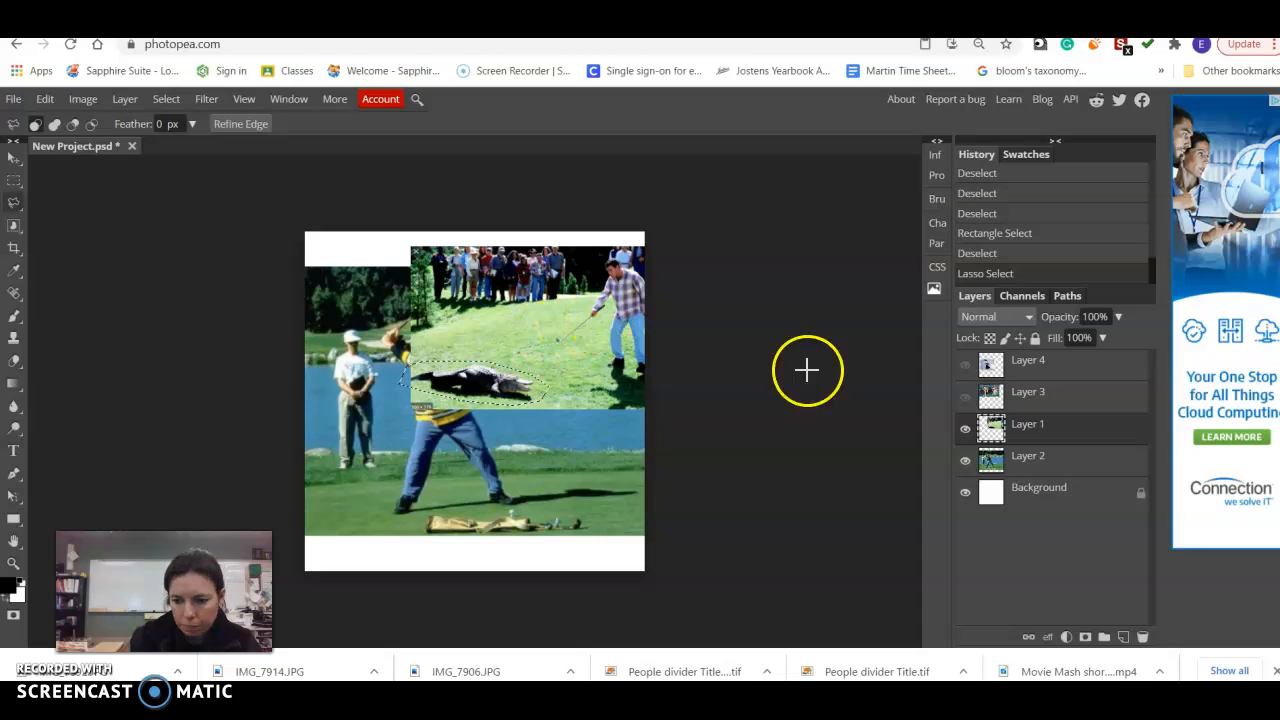
Add a raster mask to Layer 1 from the selection and move the alligator cutout to the canvas's lower-left corner.
left_click(1085, 637)
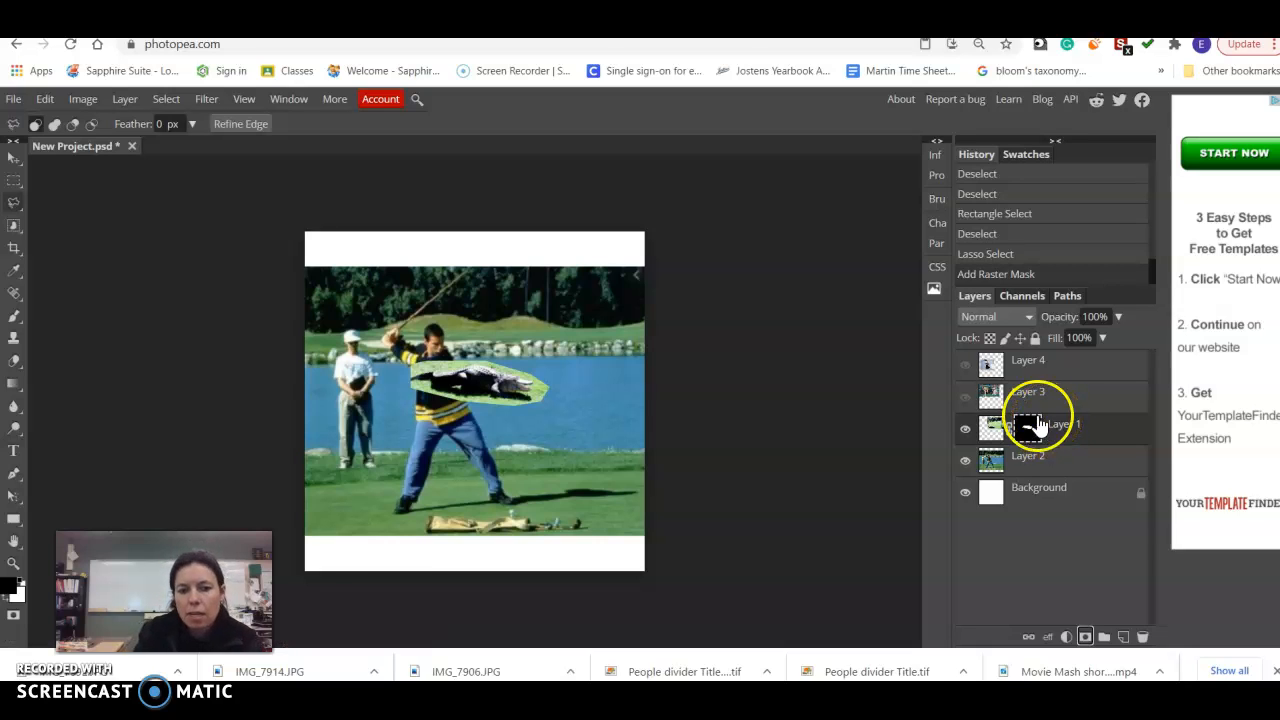
left_click(14, 157)
left_click_drag(463, 380, 361, 537)
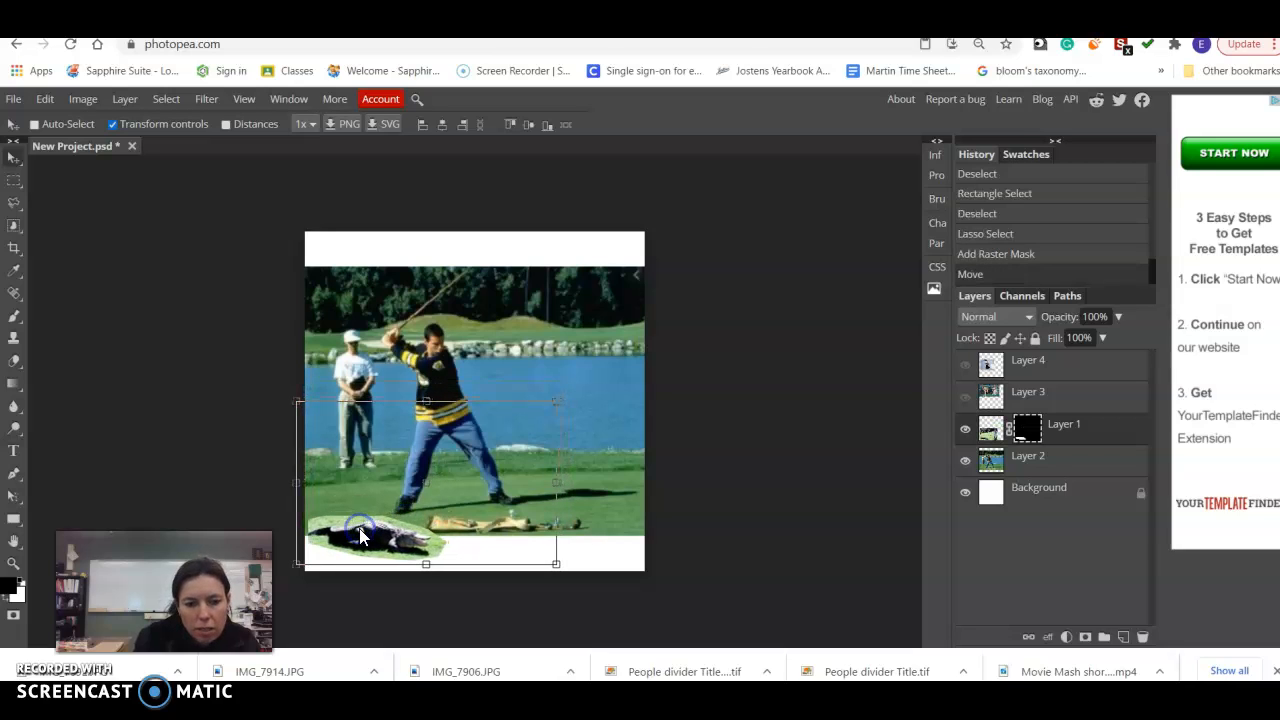
Show Layer 3, scale it to about 65% by 64%, and place it in the canvas's upper-right corner.
left_click(965, 397)
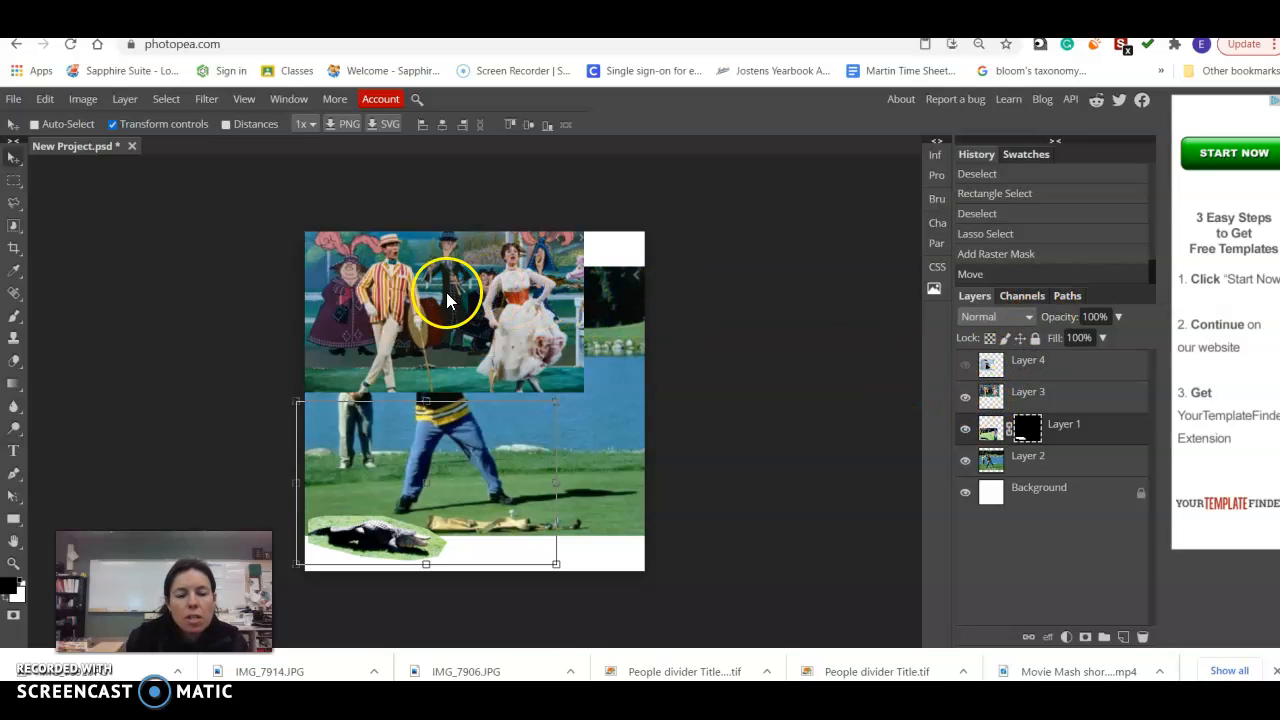
left_click(415, 291)
left_click(1057, 397)
left_click_drag(507, 277, 530, 331)
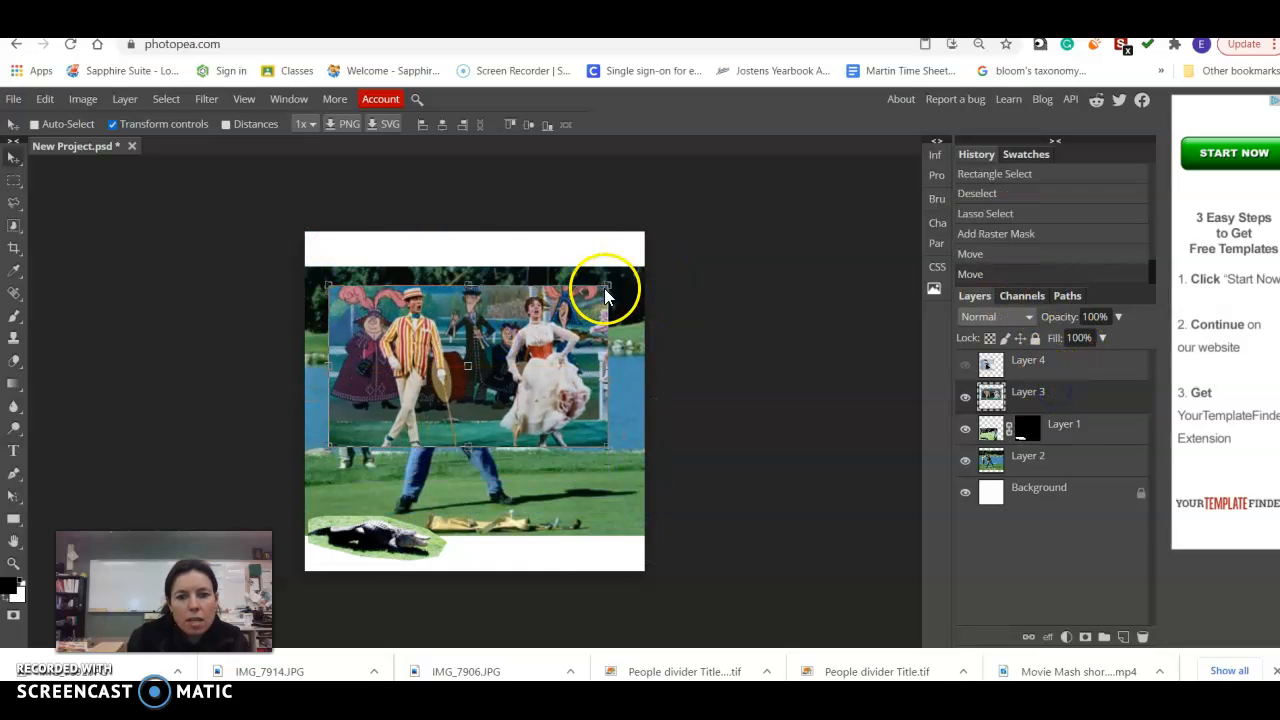
left_click_drag(610, 287, 634, 277)
left_click_drag(448, 346, 461, 327)
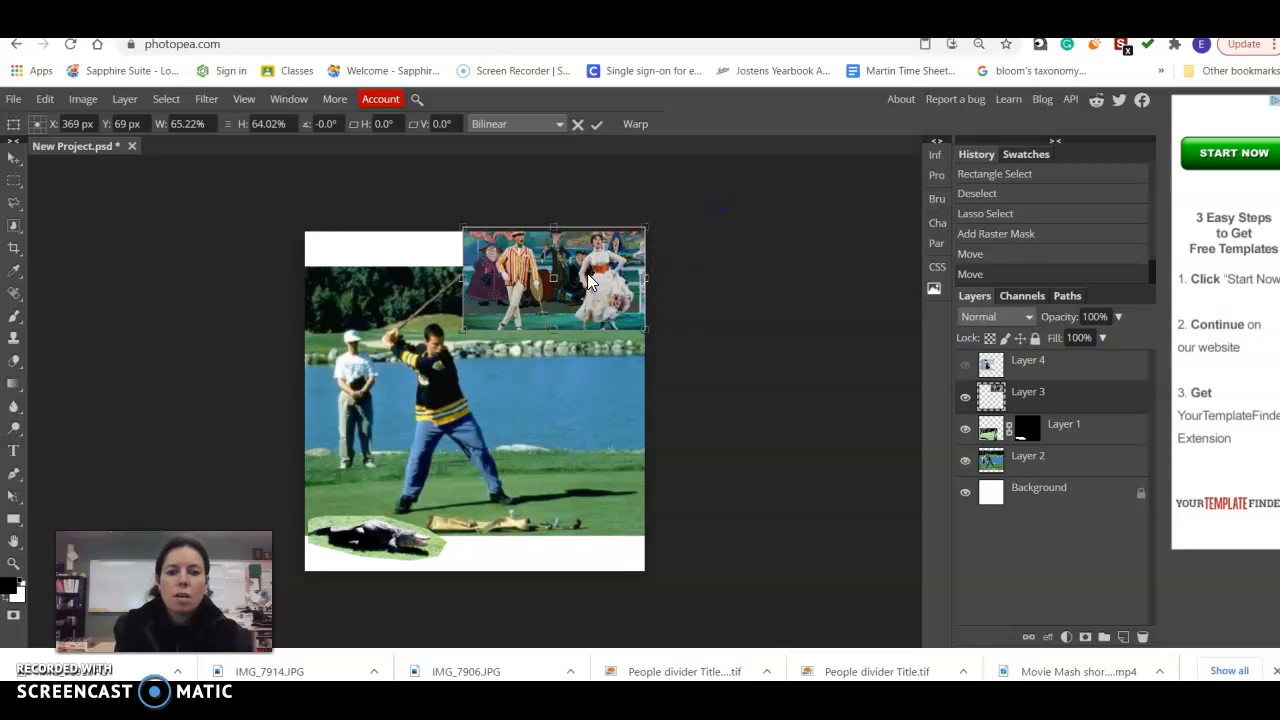
Nudge the scaled Layer 3 photo down to Y 78 px.
key("Down")
key("Down")
key("Down")
key("Down")
key("Down")
key("Down")
key("Down")
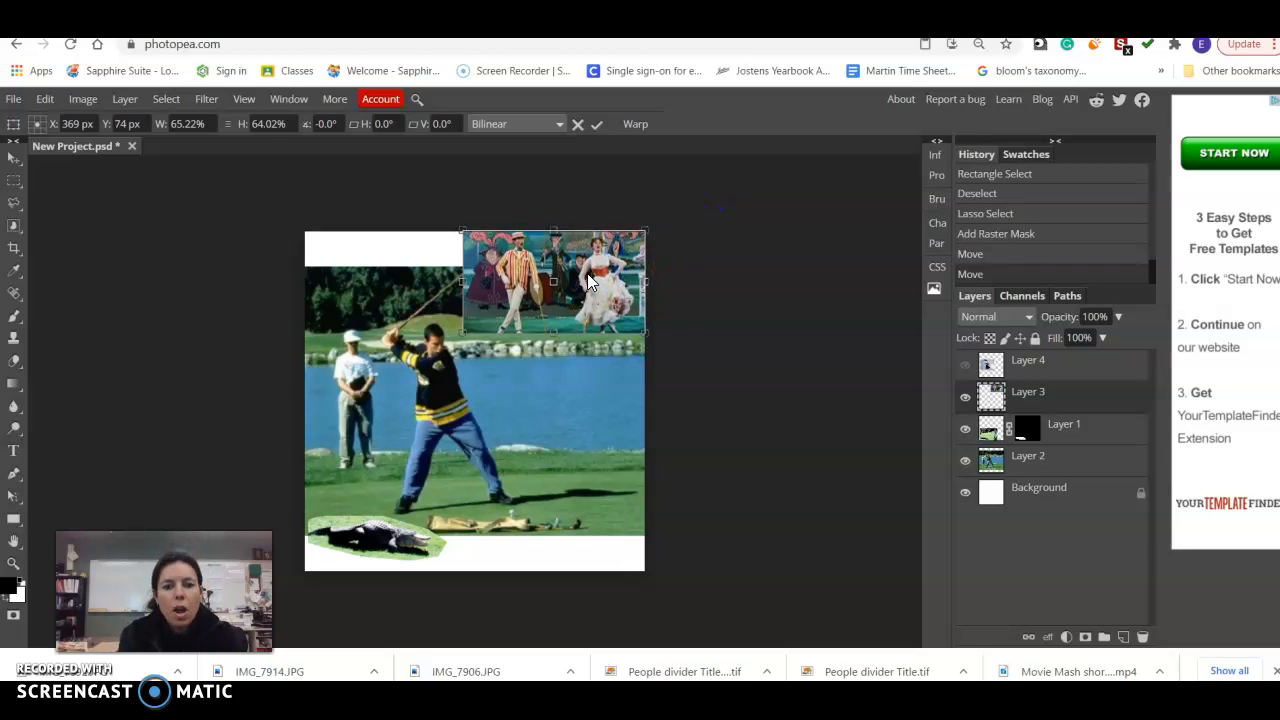
key("Down")
key("Down")
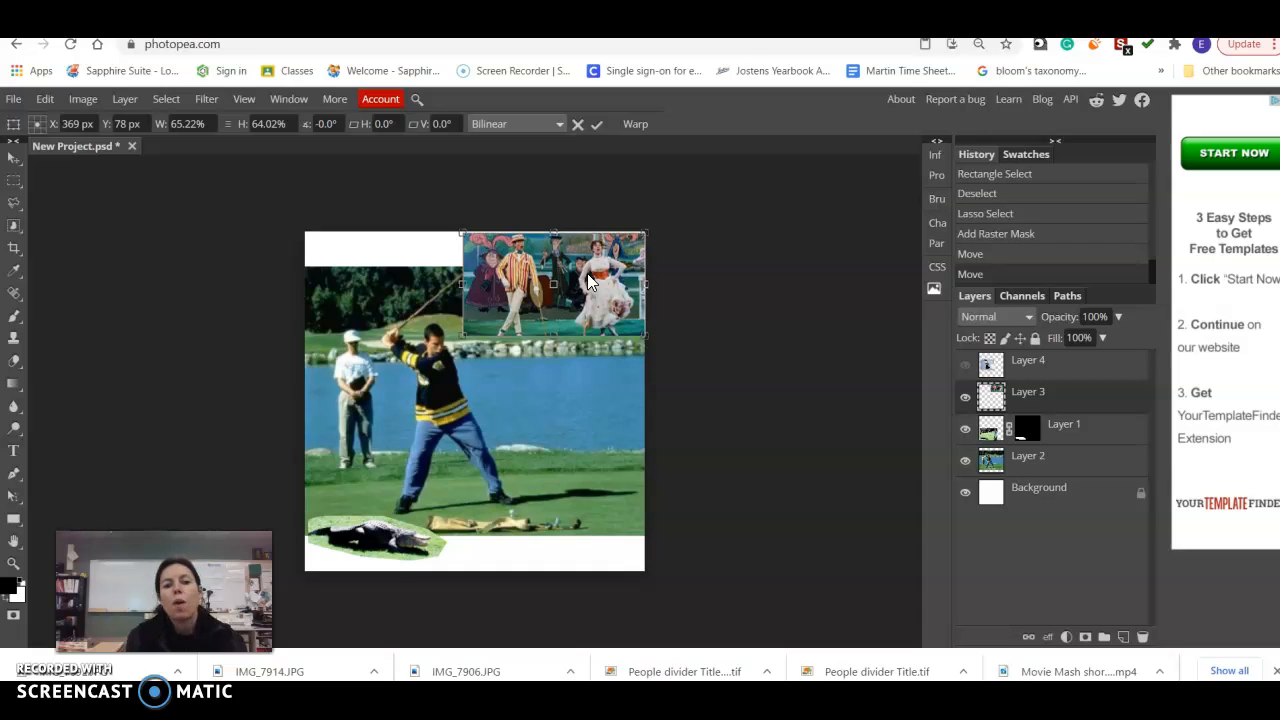
left_click(775, 320)
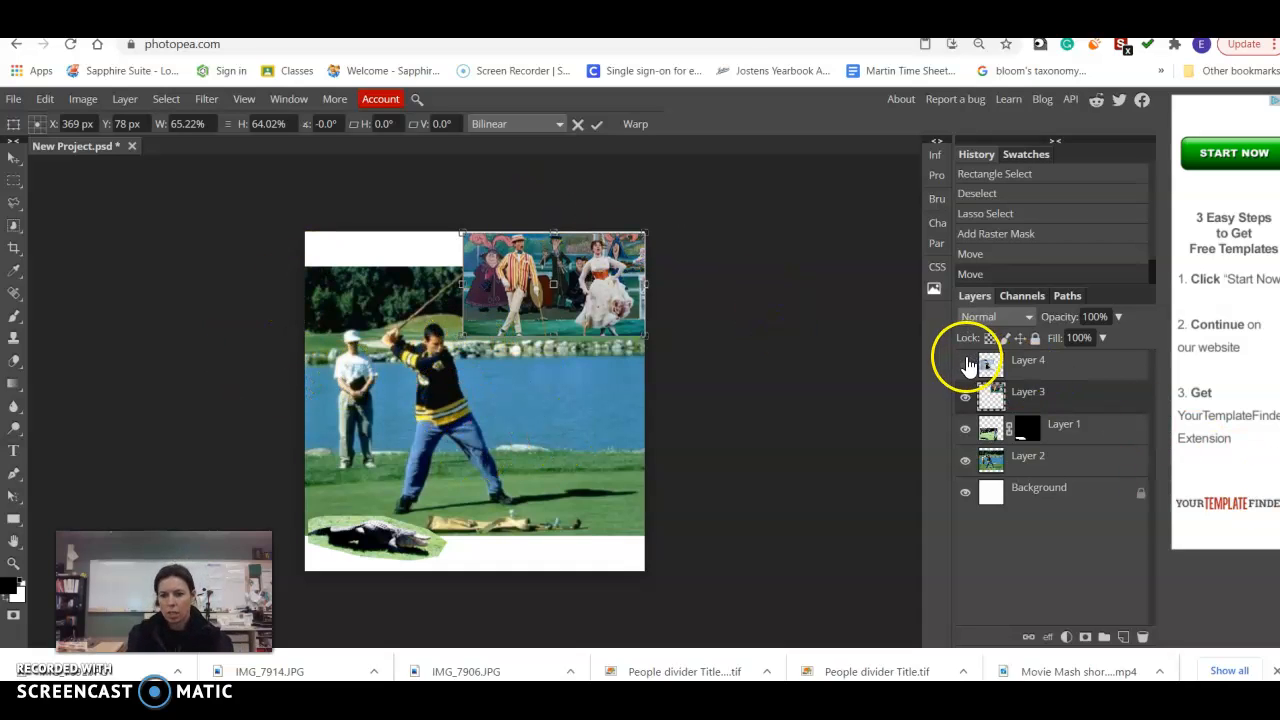
Show Layer 4, scale it to about 54% by 49%, and place it near the canvas's upper-left corner.
left_click(966, 366)
left_click(1063, 366)
left_click(400, 420)
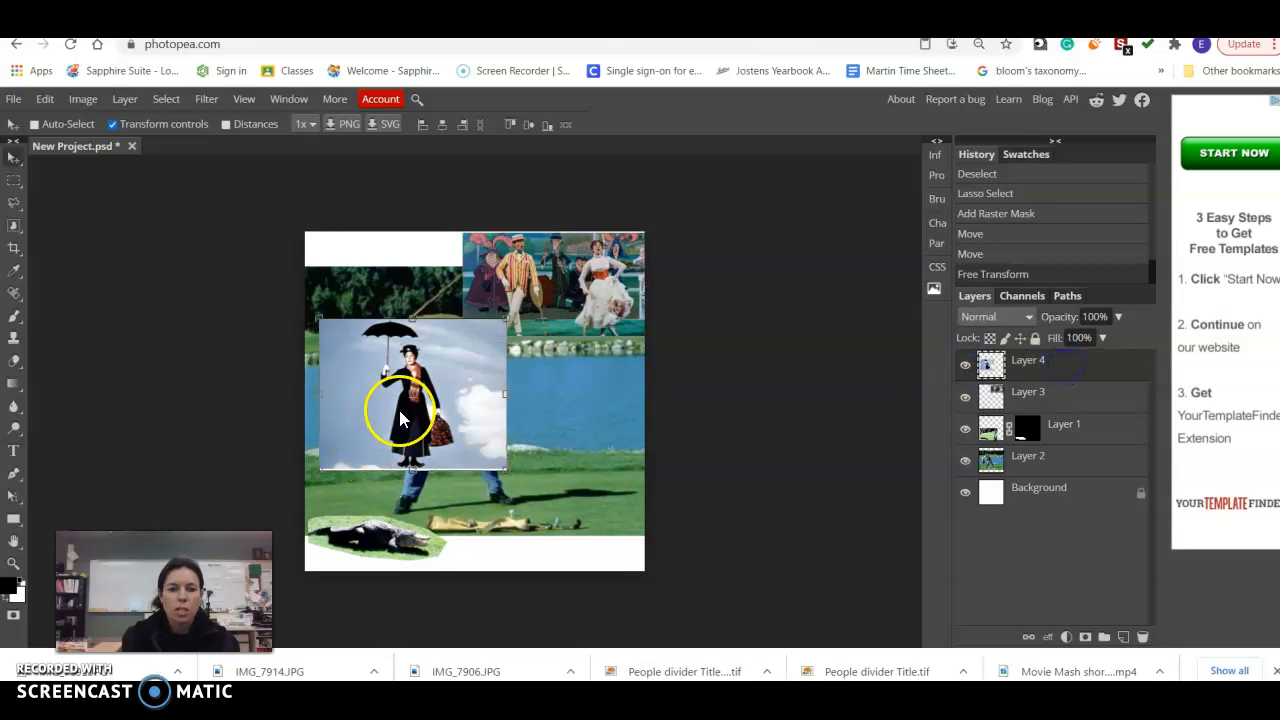
left_click_drag(455, 400, 686, 486)
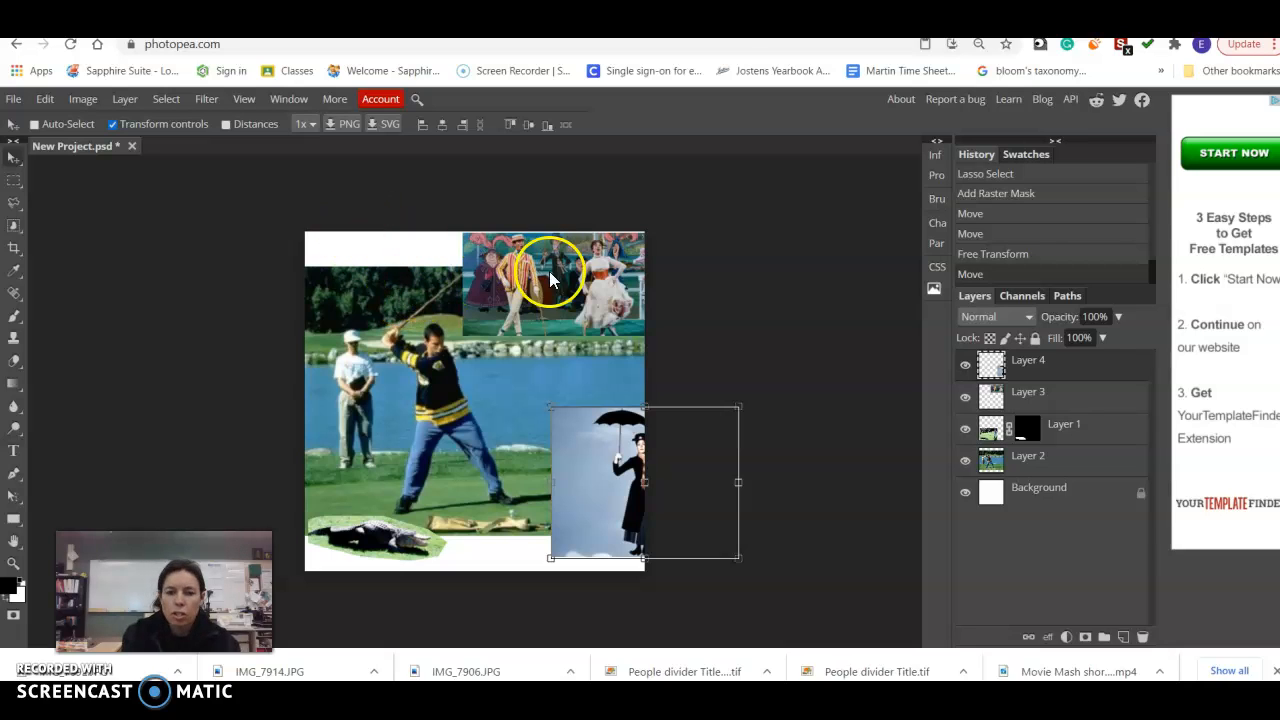
left_click_drag(608, 454, 358, 278)
left_click_drag(492, 382, 396, 287)
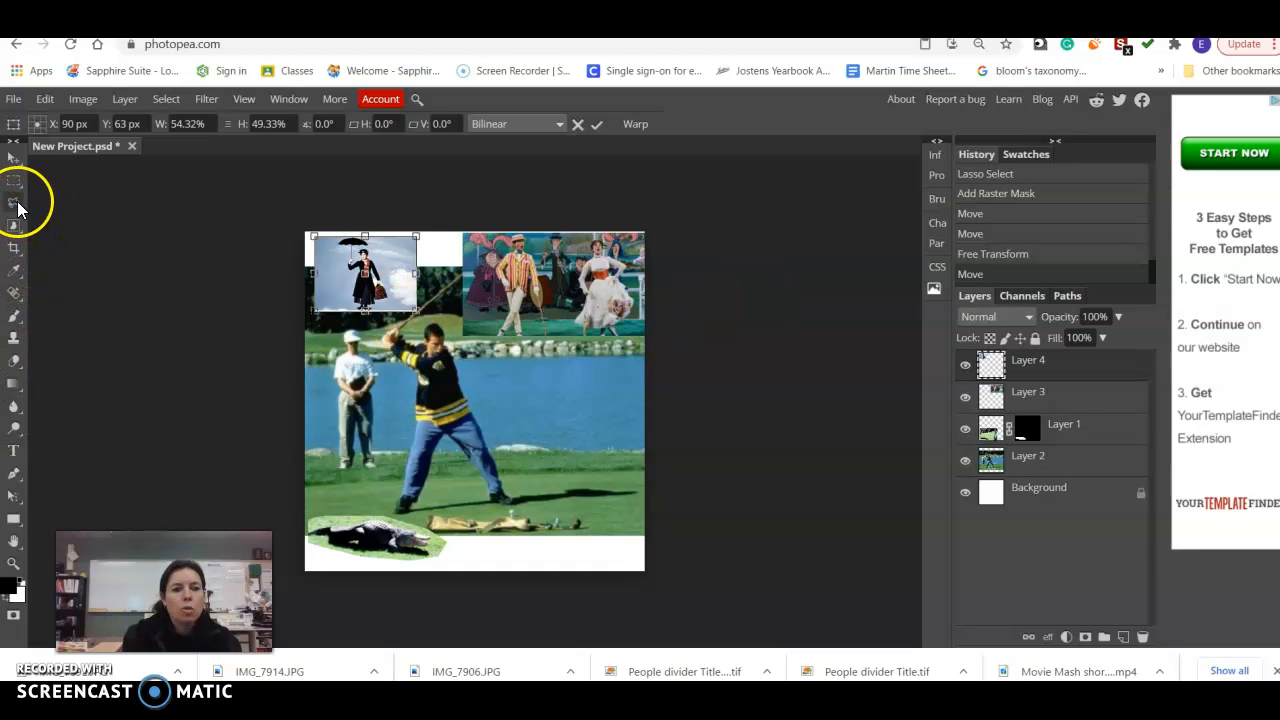
Outline the woman with the umbrella and bag on Layer 4 loosely with the Polygonal Lasso.
left_click(13, 562)
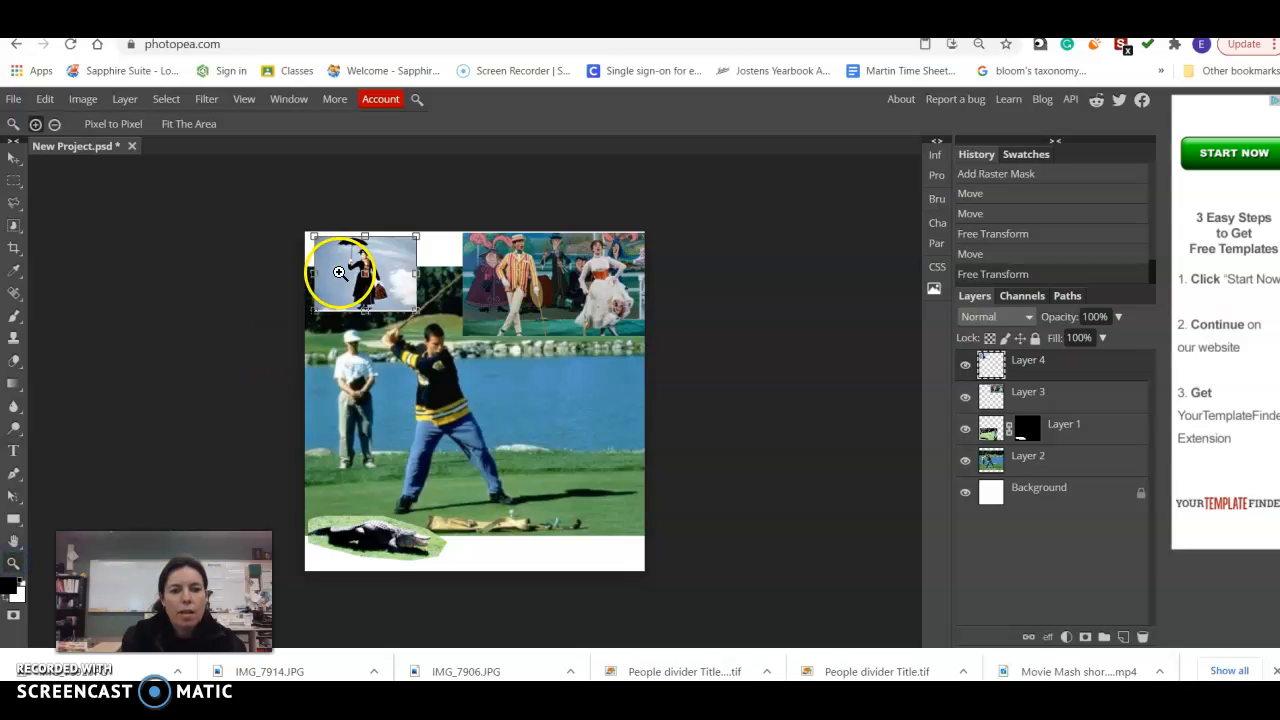
left_click(337, 268)
left_click(375, 256)
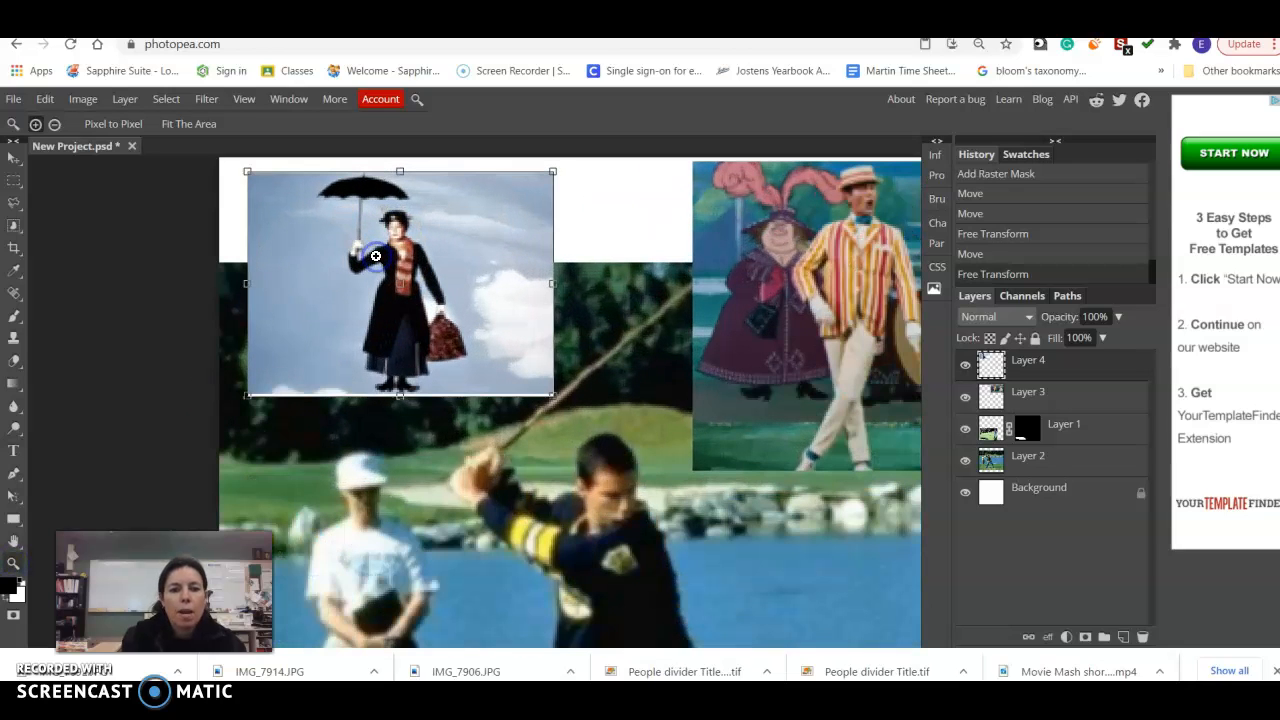
left_click(14, 202)
left_click(316, 252)
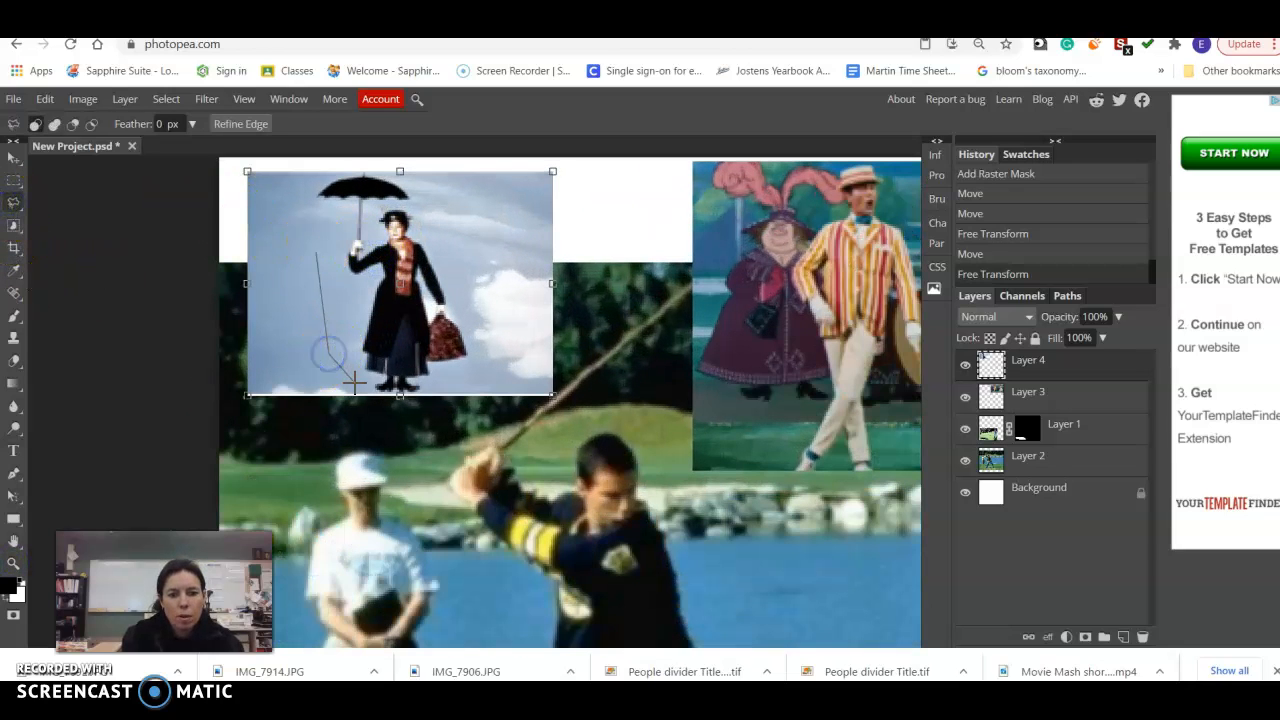
left_click(515, 310)
left_click(406, 174)
scroll(380, 172, "up", 1)
left_click(354, 166)
left_click(313, 185)
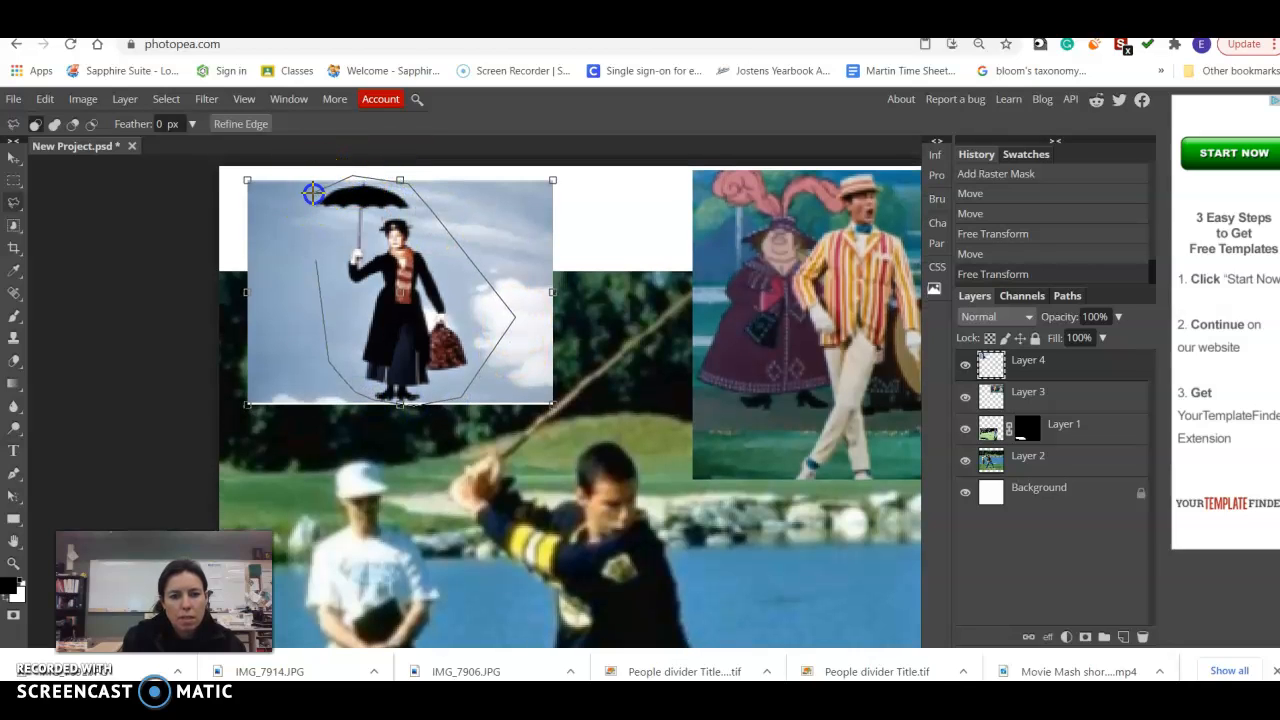
left_click(311, 250)
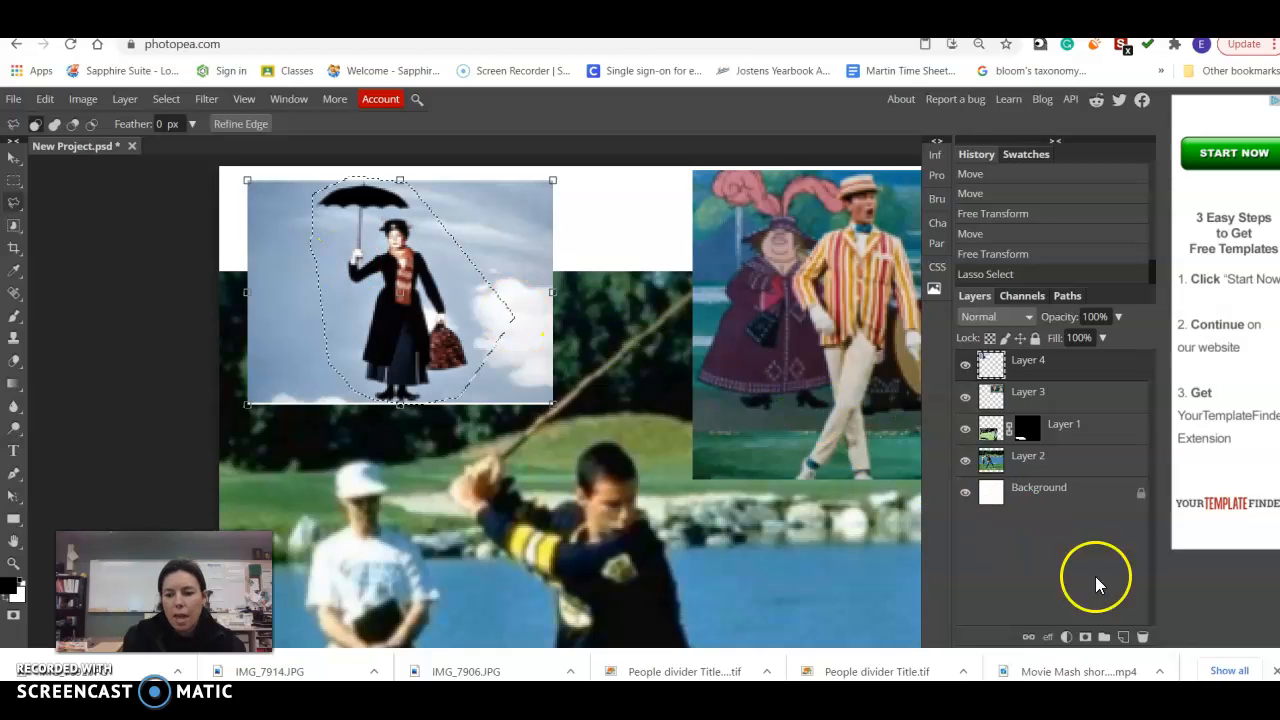
Add a raster mask to Layer 4 from the selection around the woman with the umbrella.
left_click(1086, 638)
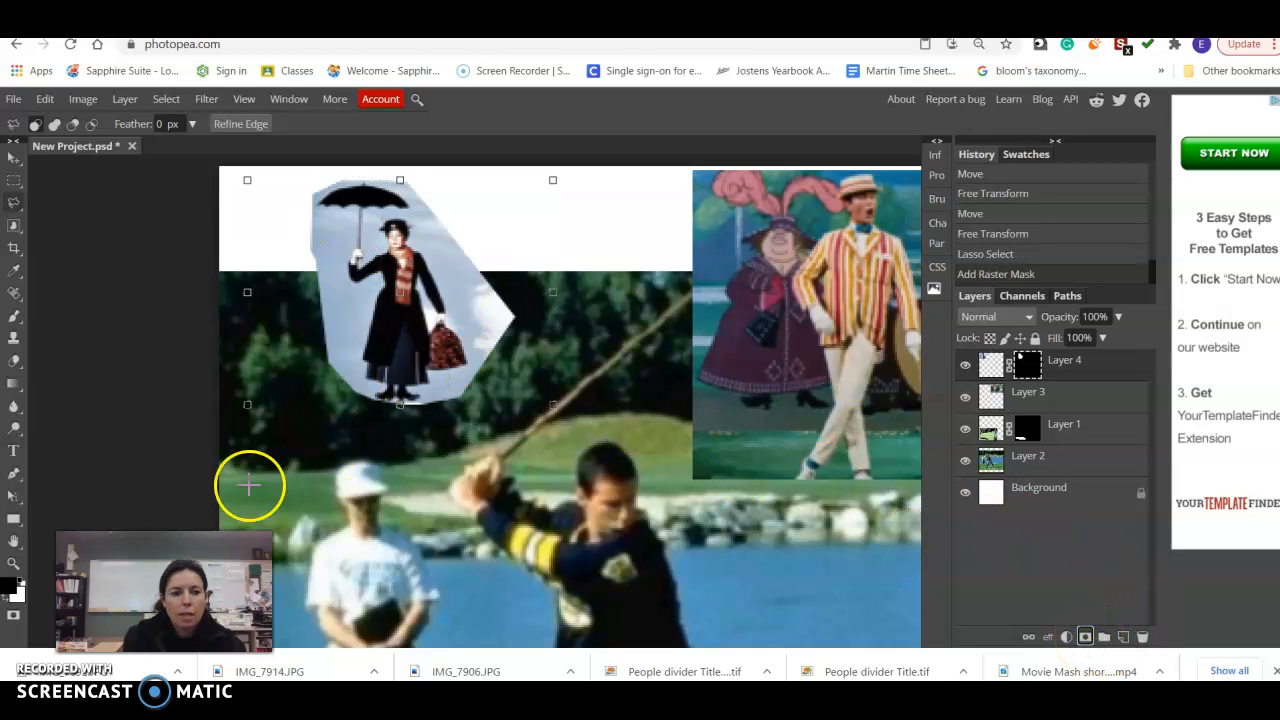
left_click(14, 563)
left_click(54, 124)
left_click(480, 329)
left_click(474, 301)
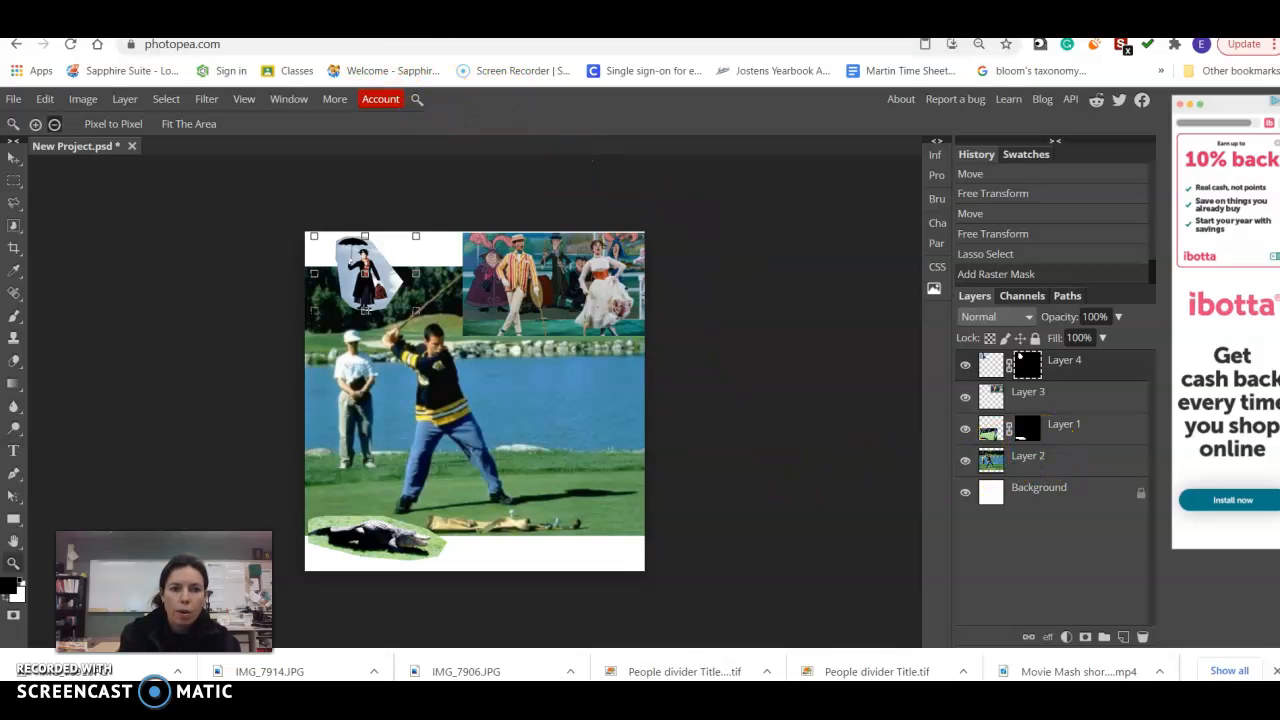
Switch to Google Classroom and review the Week 4 assignments about the Movie Mash project.
key("ctrl+Tab")
scroll(490, 275, "up", 1)
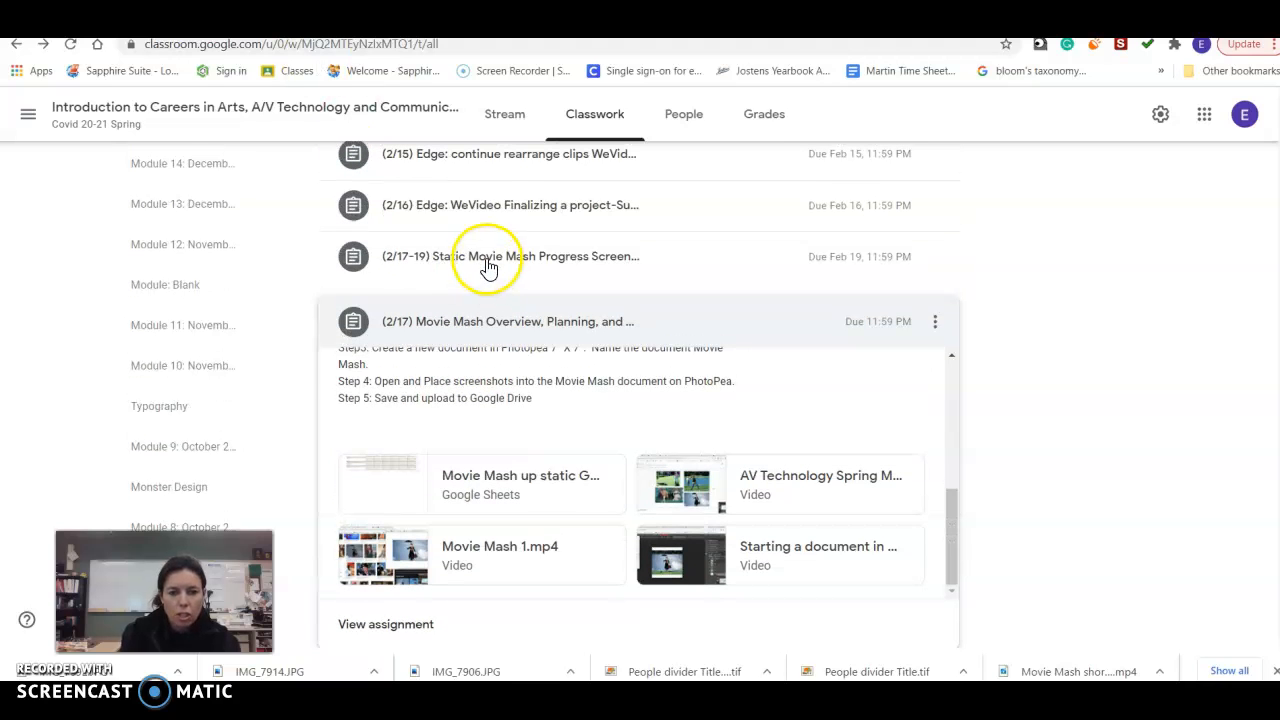
scroll(400, 277, "up", 2)
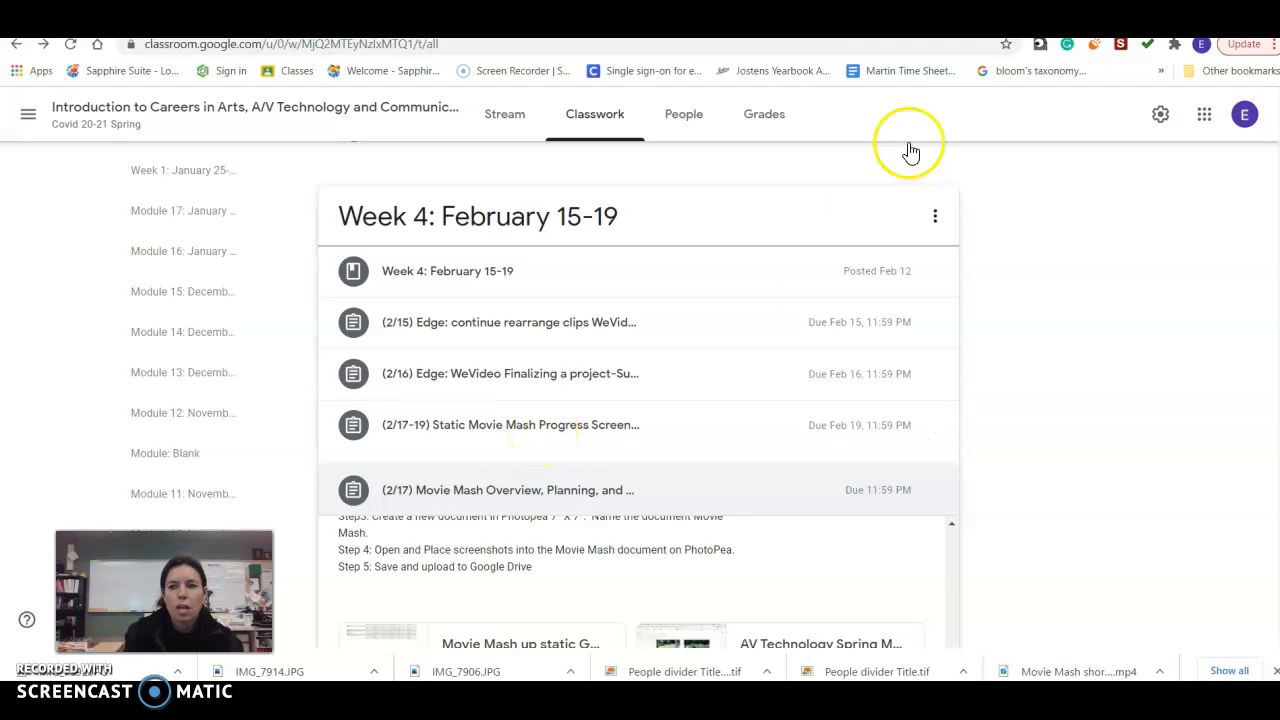
Switch back to Photopea and save the collage as a PSD file.
key("ctrl+Tab")
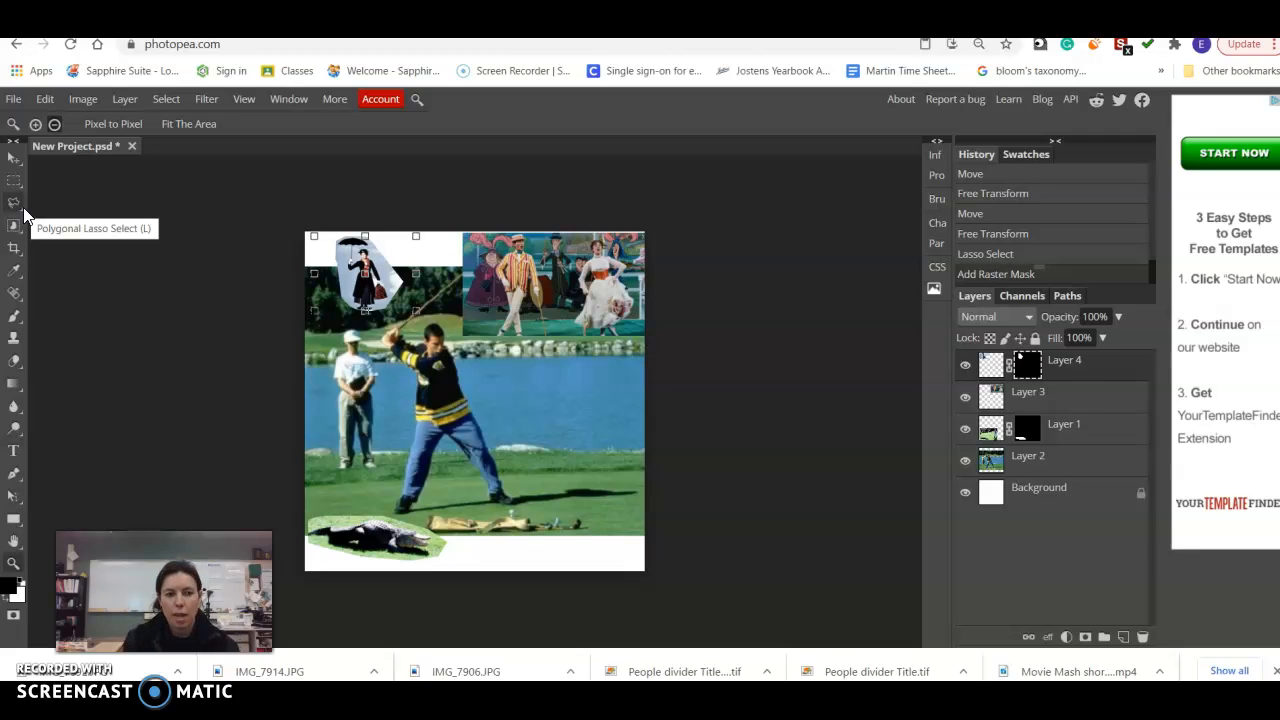
left_click(10, 100)
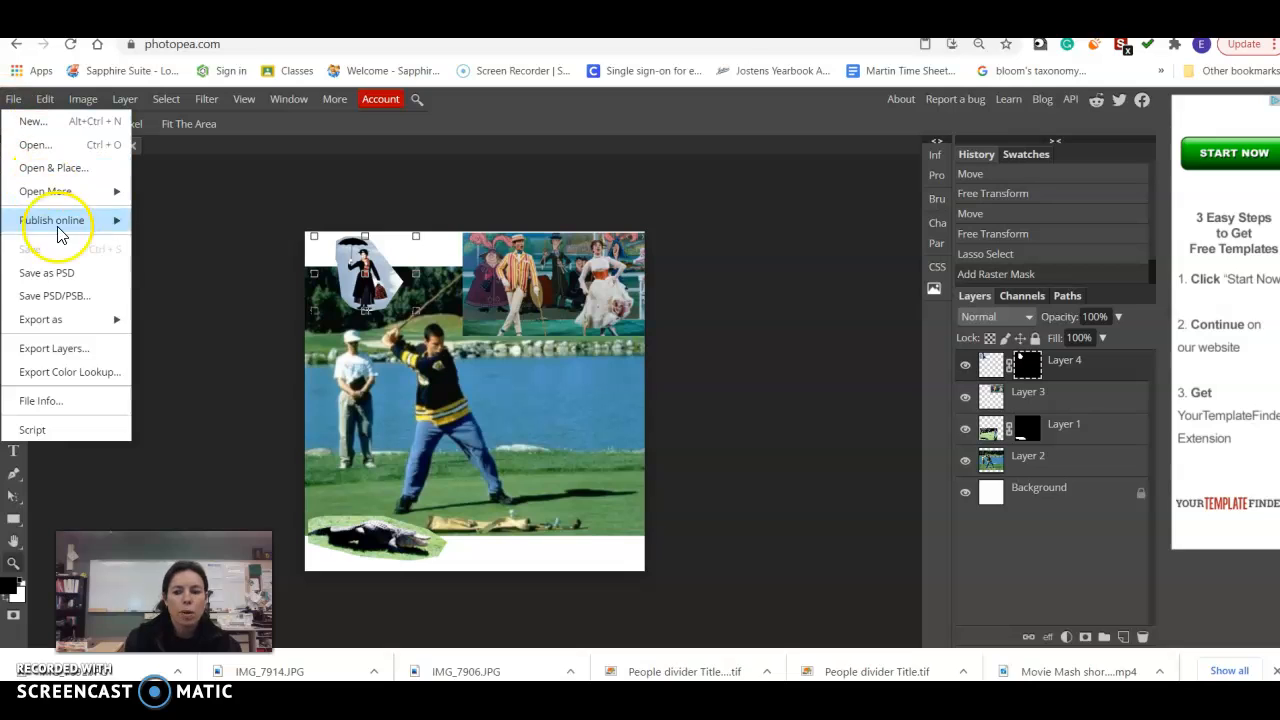
left_click(71, 273)
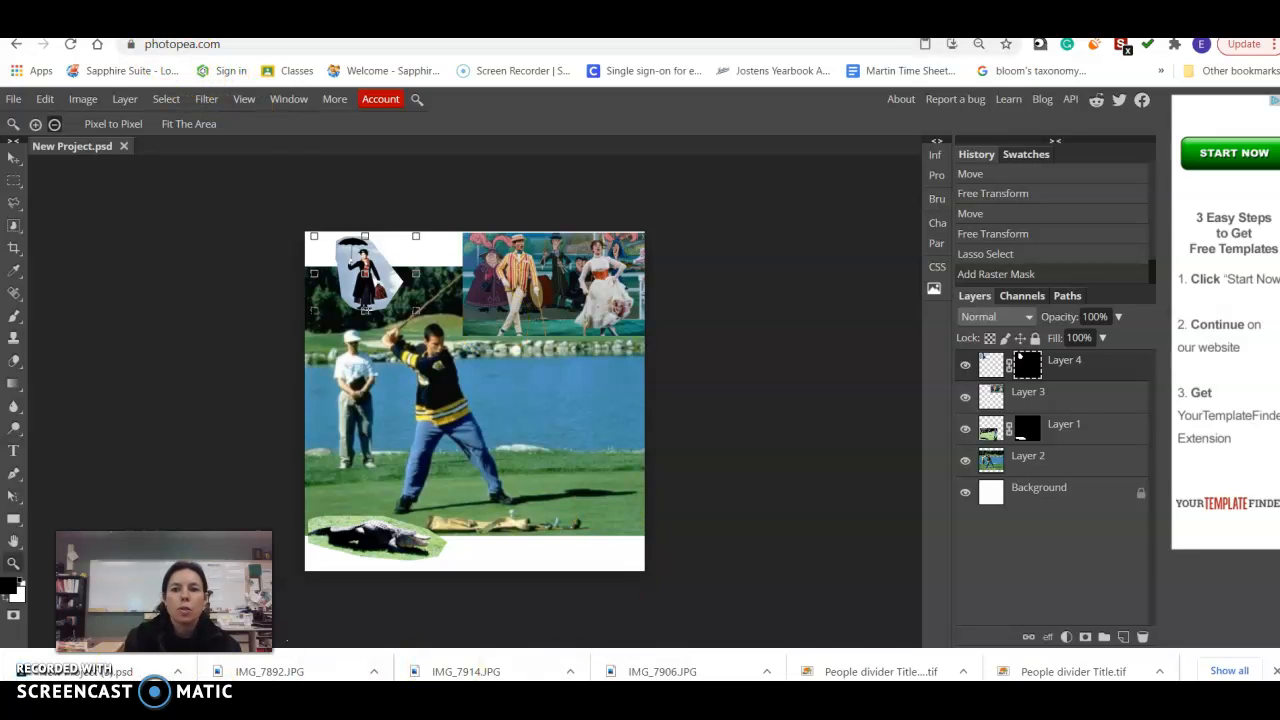
Switch to Google Drive, upload New Project (3) from the Downloads folder to My Drive, and open the uploaded file's preview.
key("ctrl+Tab")
left_click(68, 255)
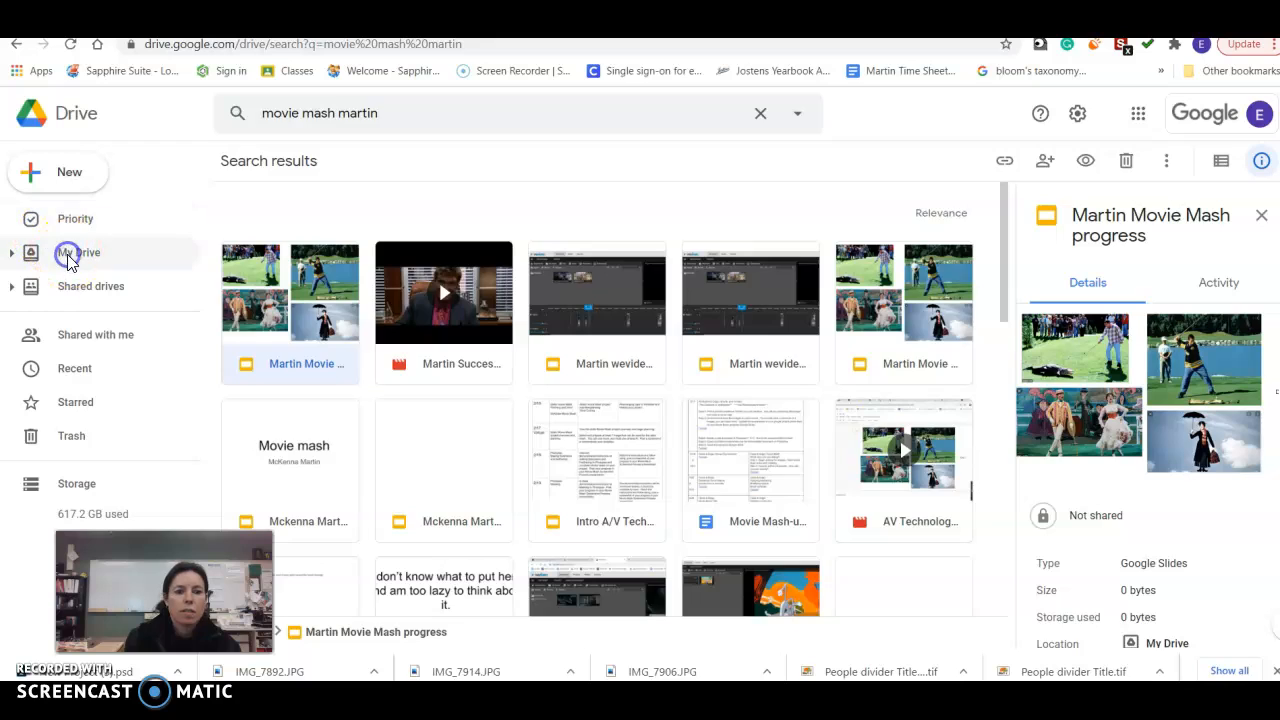
left_click(68, 173)
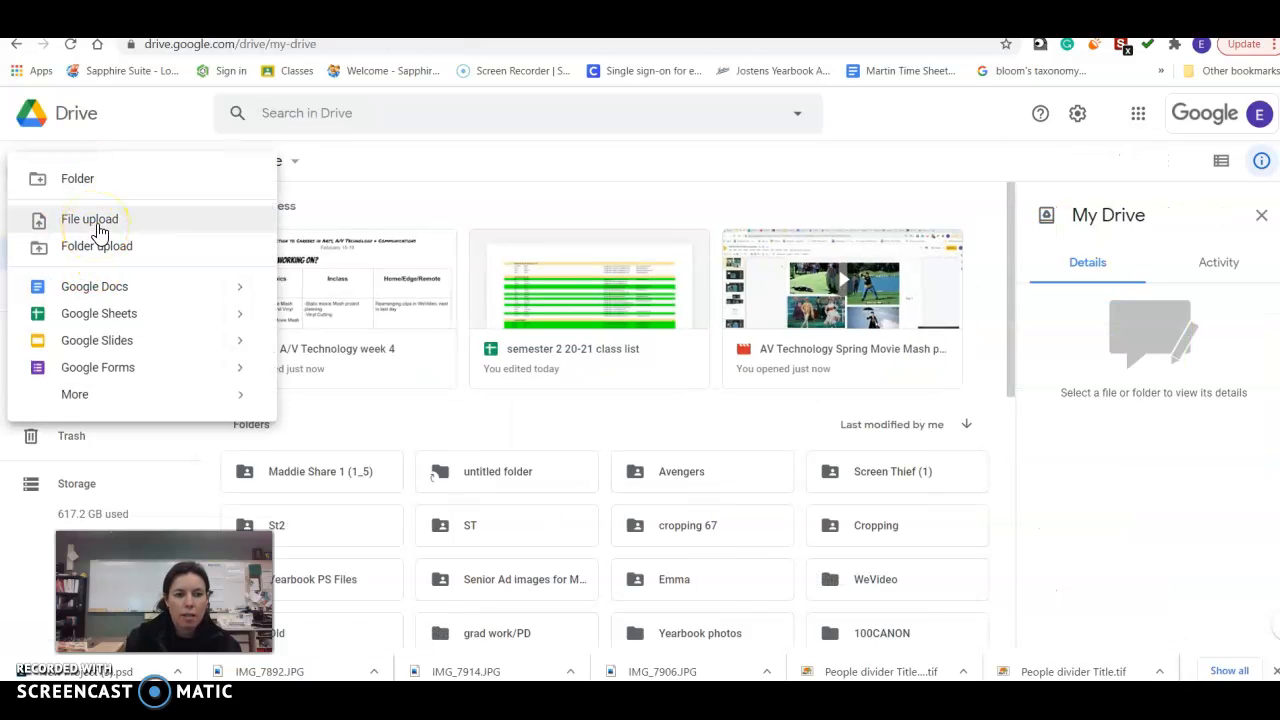
left_click(102, 224)
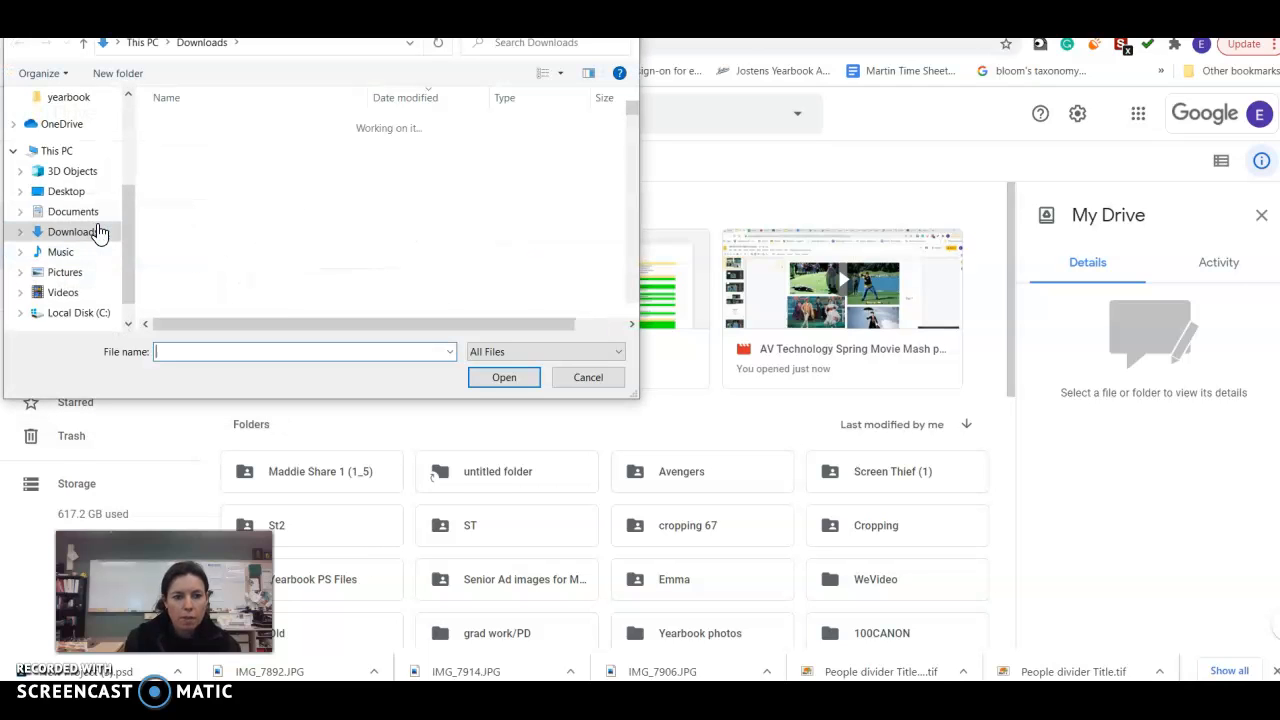
left_click(197, 148)
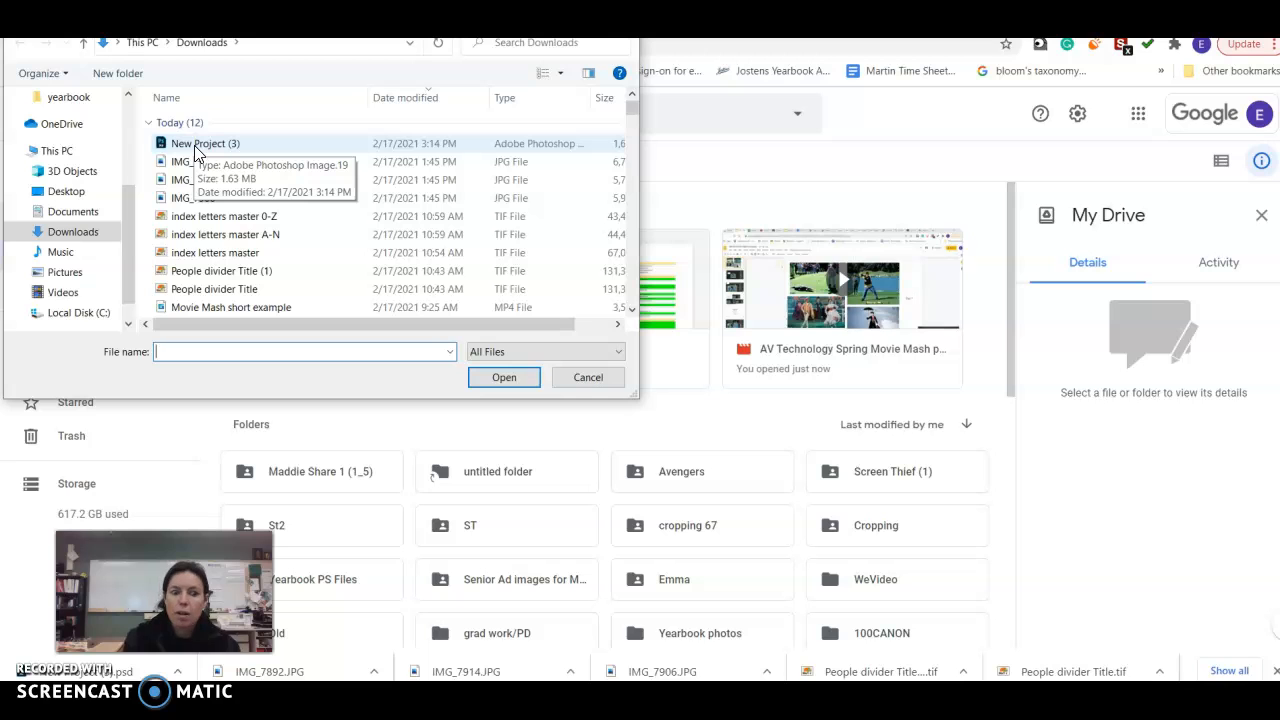
left_click(196, 150)
left_click(497, 377)
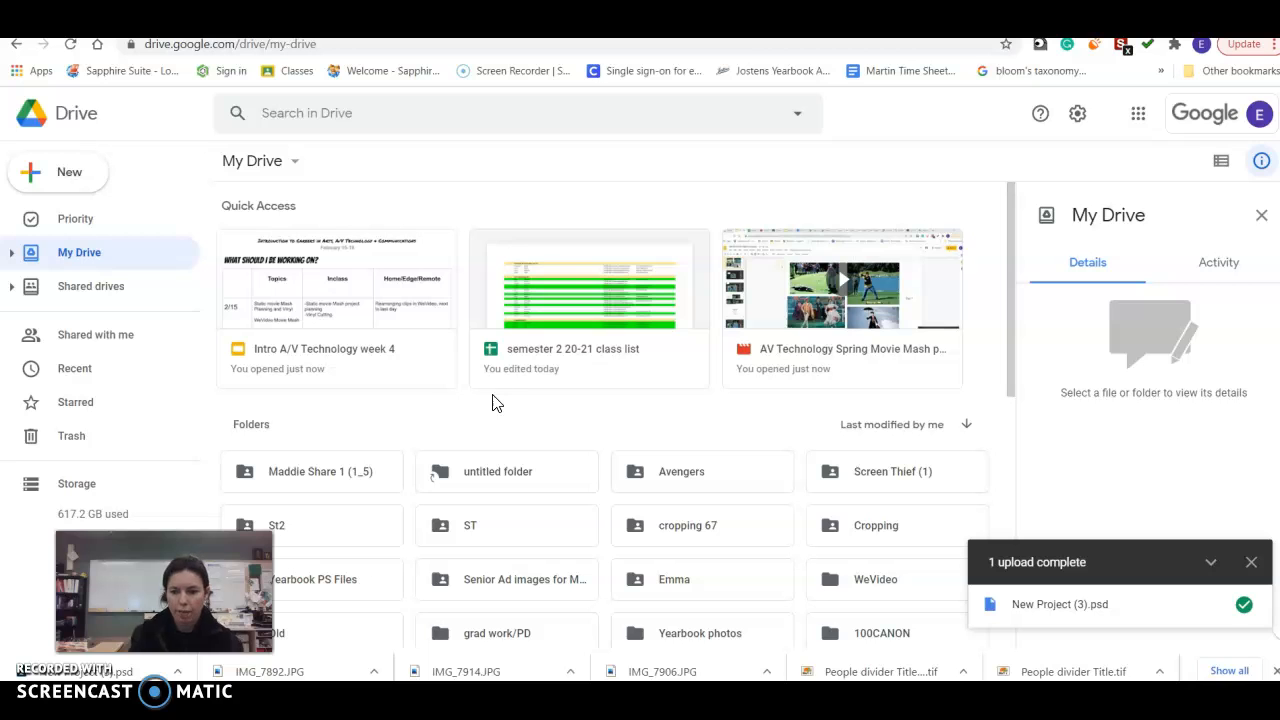
left_click(1112, 606)
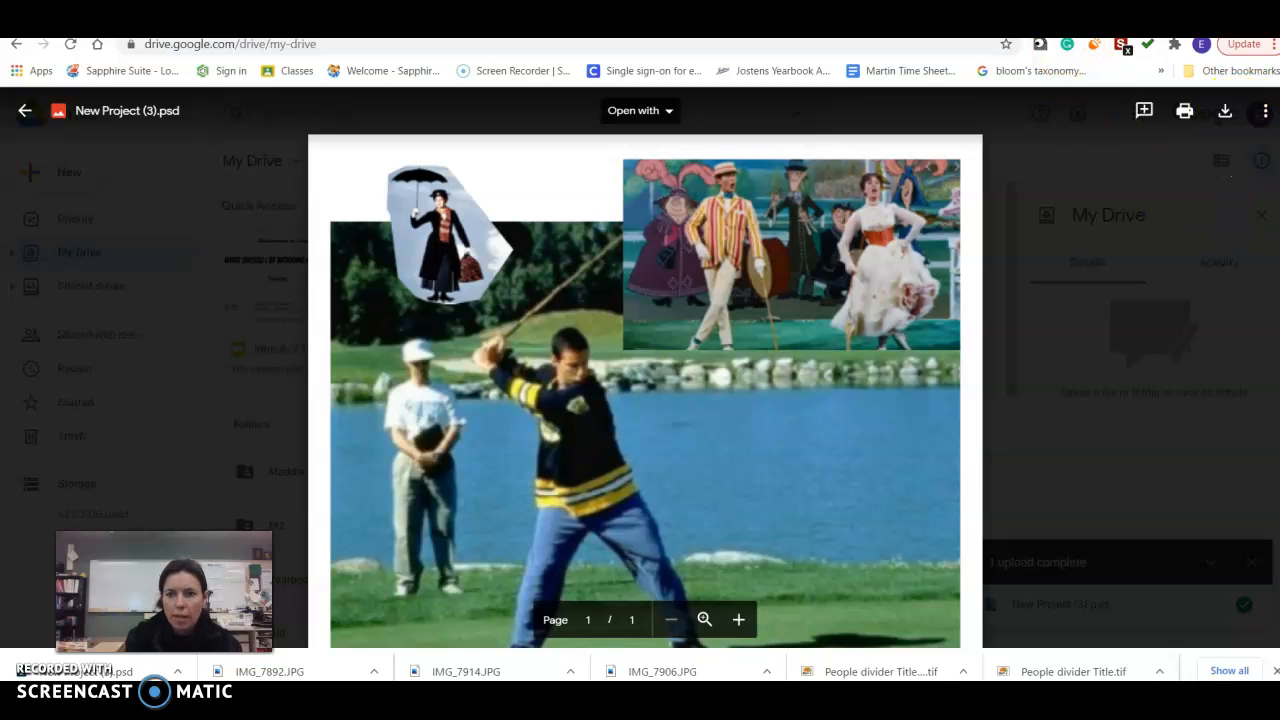
key("ctrl+Tab")
left_click(14, 99)
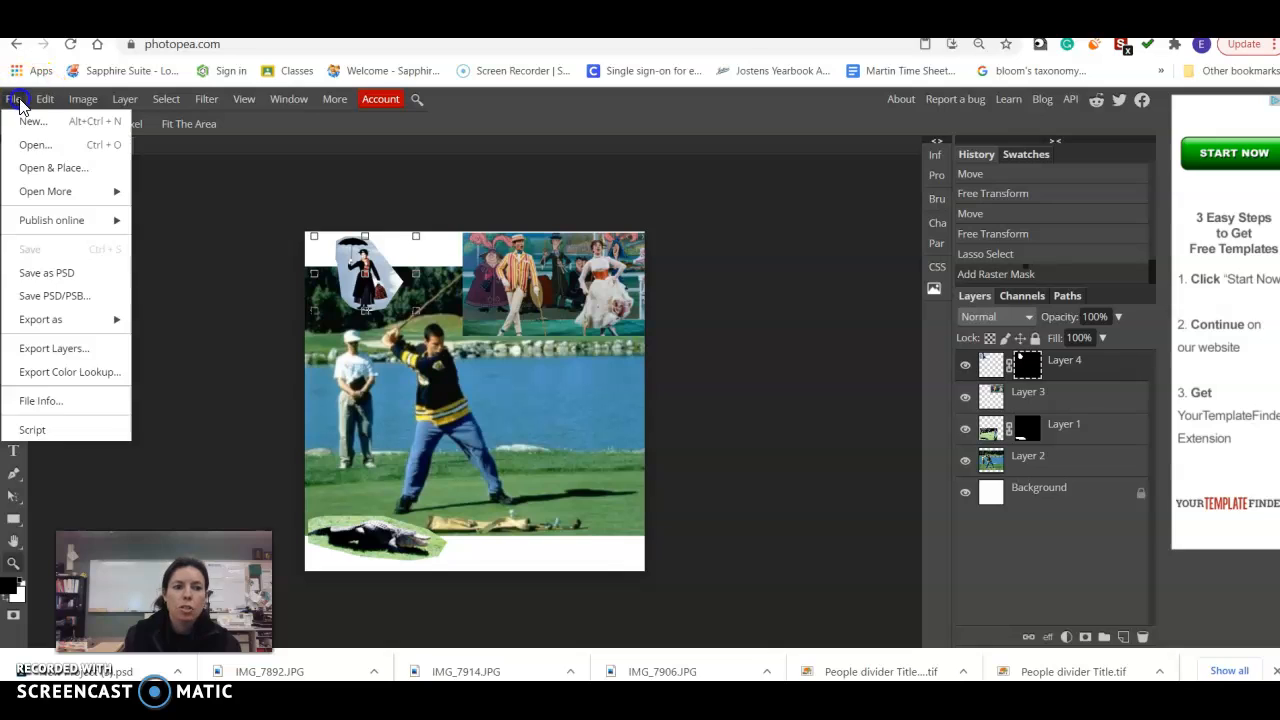
left_click(224, 165, "alt")
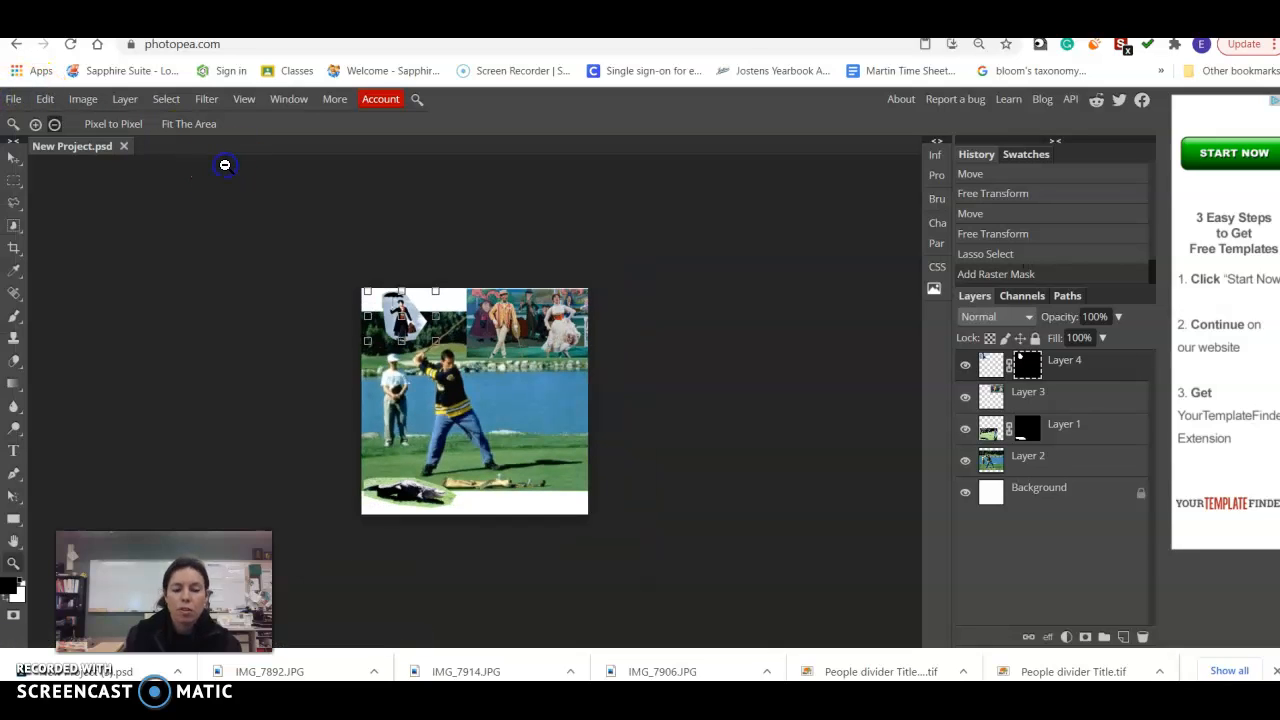